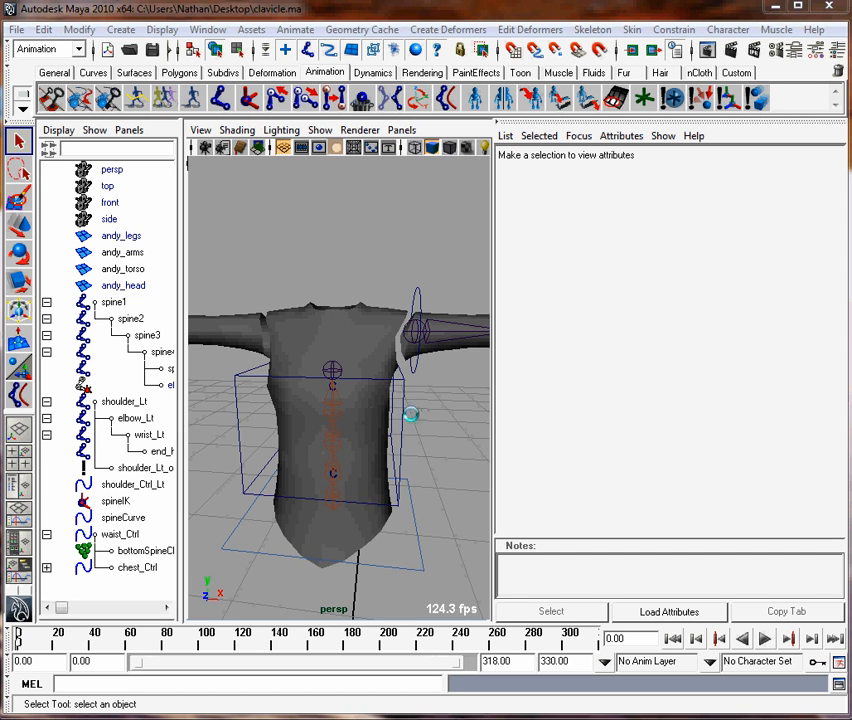
Test-rotate the chest control box on the torso and undo the rotation
left_click(400, 412)
key("e")
left_click_drag(318, 375, 335, 379)
key("ctrl+z")
left_click_drag(378, 436, 322, 442)
key("ctrl+z")
left_click(447, 426)
left_click_drag(426, 449, 358, 406, "alt")
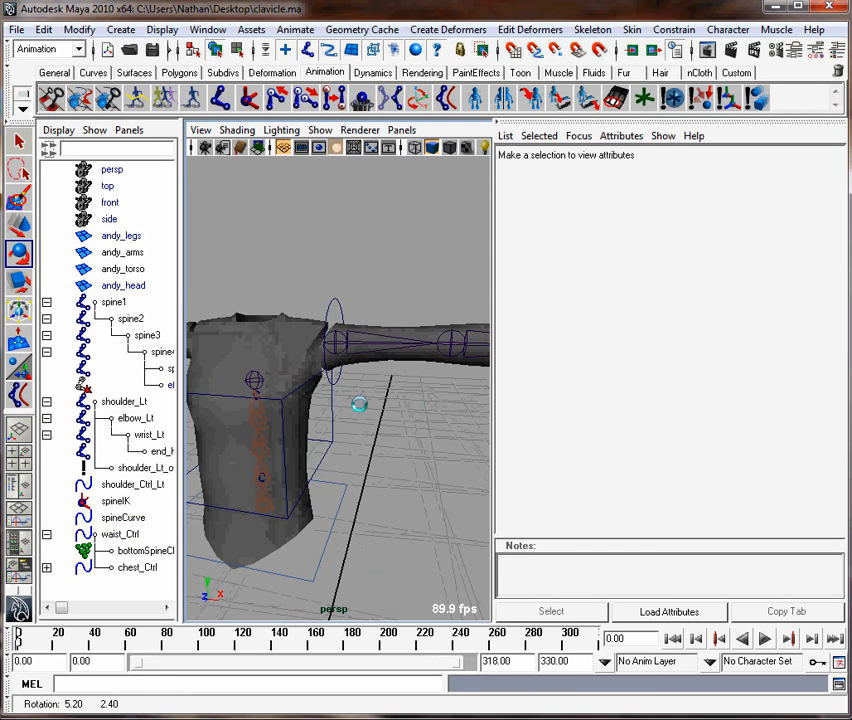
Test-rotate the shoulder_Ctrl_Lt control to swing the arm and undo the rotation
left_click(334, 298)
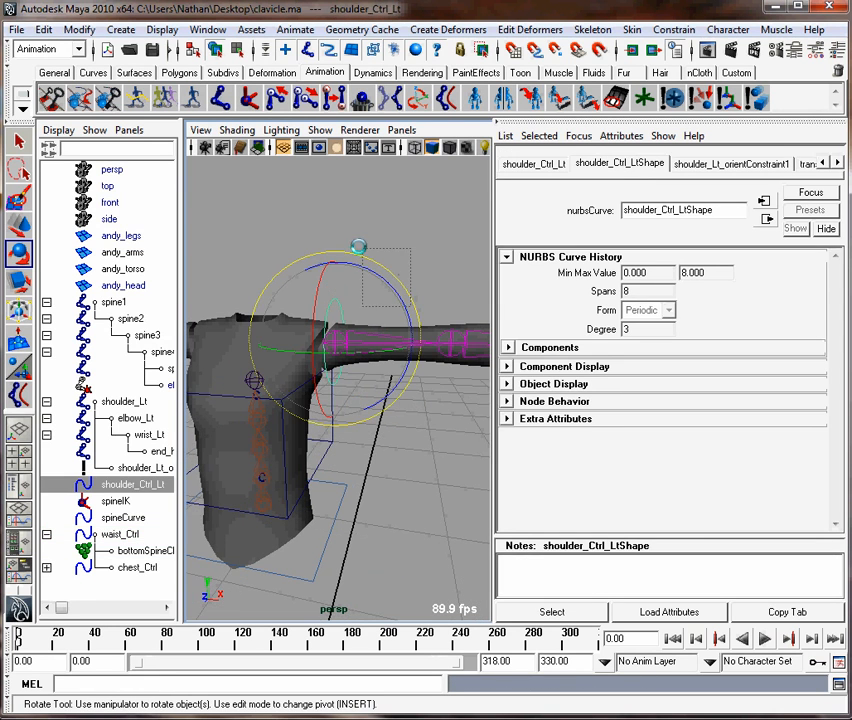
left_click_drag(367, 254, 360, 246)
left_click(332, 298)
left_click_drag(402, 300, 422, 348)
key("ctrl+z")
left_click(397, 455)
In the front view, place a single joint in the upper chest beside the centre line, at about X 0.39, Y 22.08
right_click_drag(336, 402, 348, 401, "alt")
left_click_drag(347, 401, 287, 413, "alt")
key("space")
left_click(287, 384)
right_click_drag(261, 384, 310, 396, "alt")
middle_click_drag(324, 403, 375, 411, "alt")
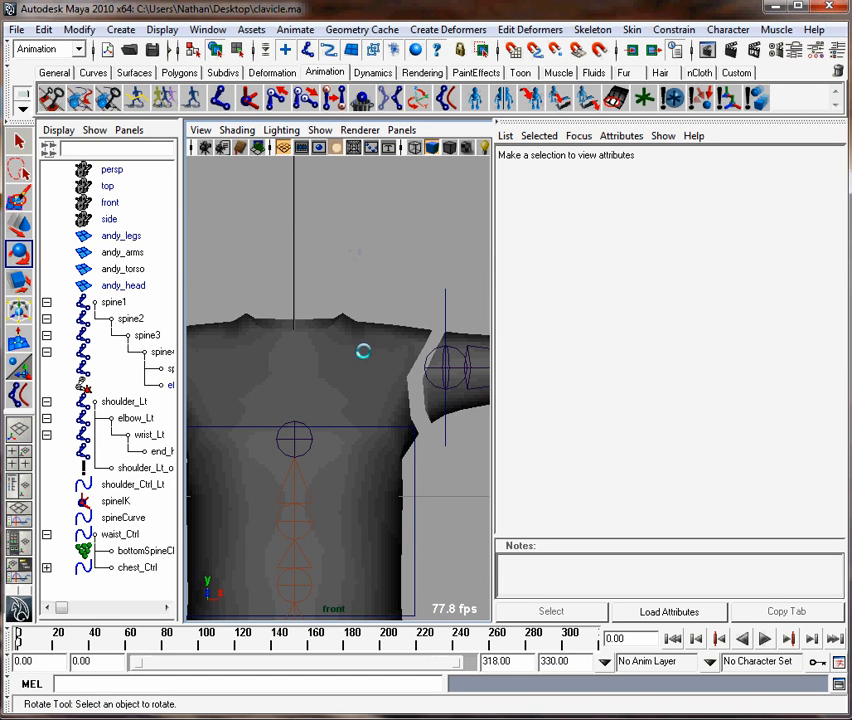
key("space")
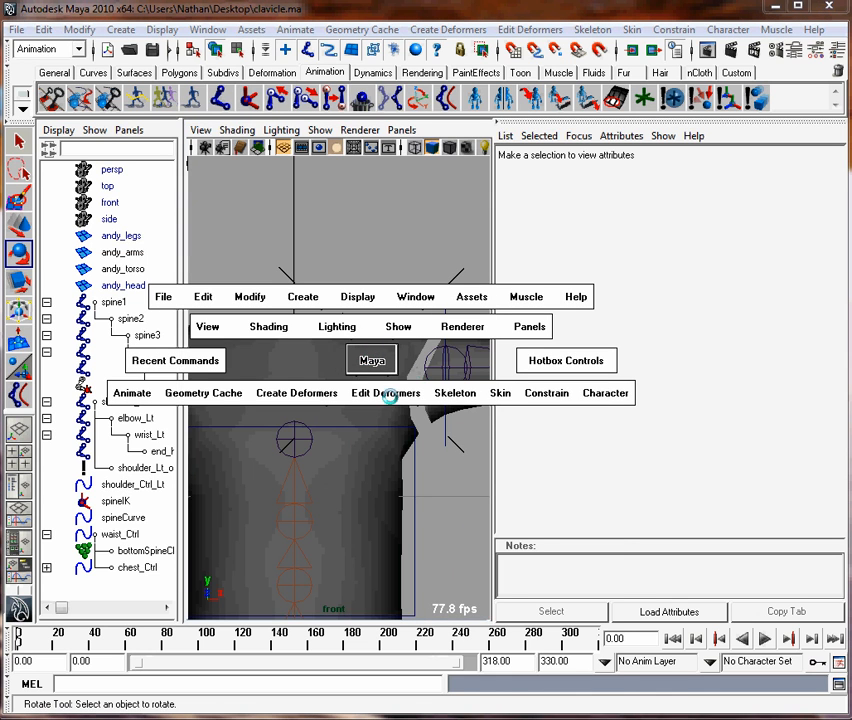
mouse_move(452, 393)
left_mouse_down()
mouse_move(470, 405)
mouse_move(461, 397)
left_mouse_up()
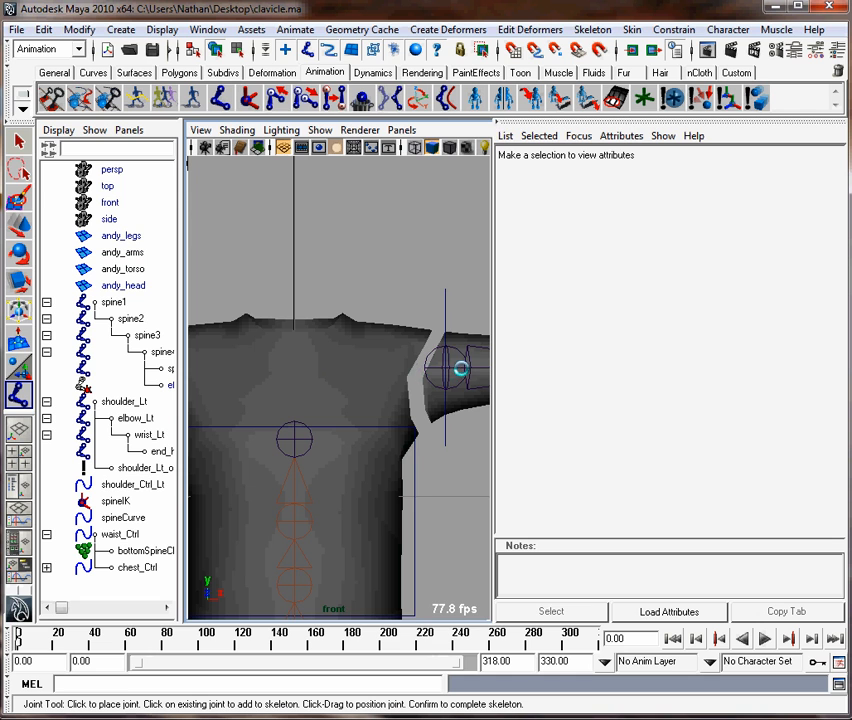
left_click(317, 369)
key("Return")
key("e")
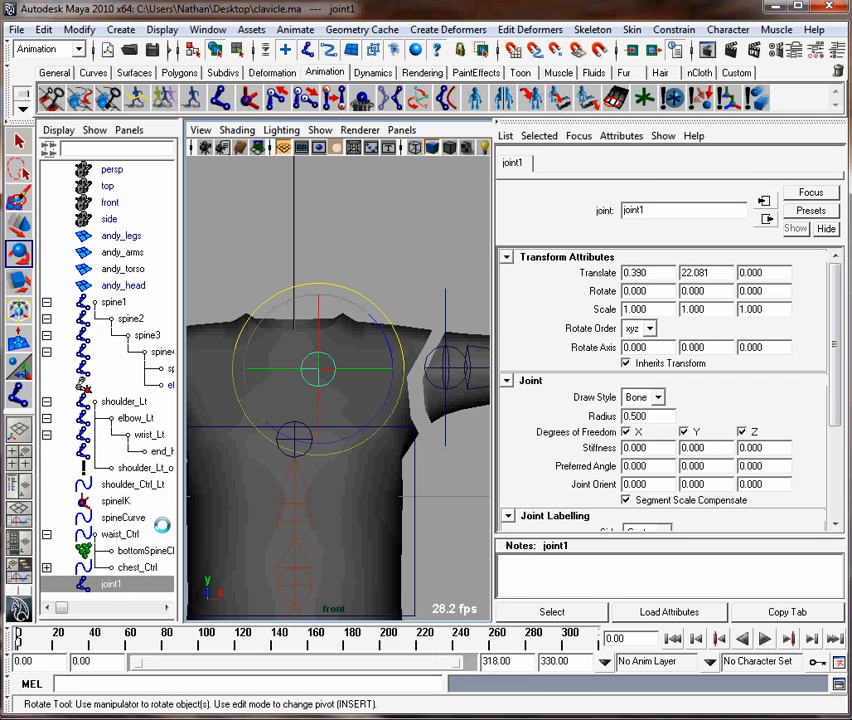
Rename the new chest joint as clavicle_Lt
double_click(108, 584)
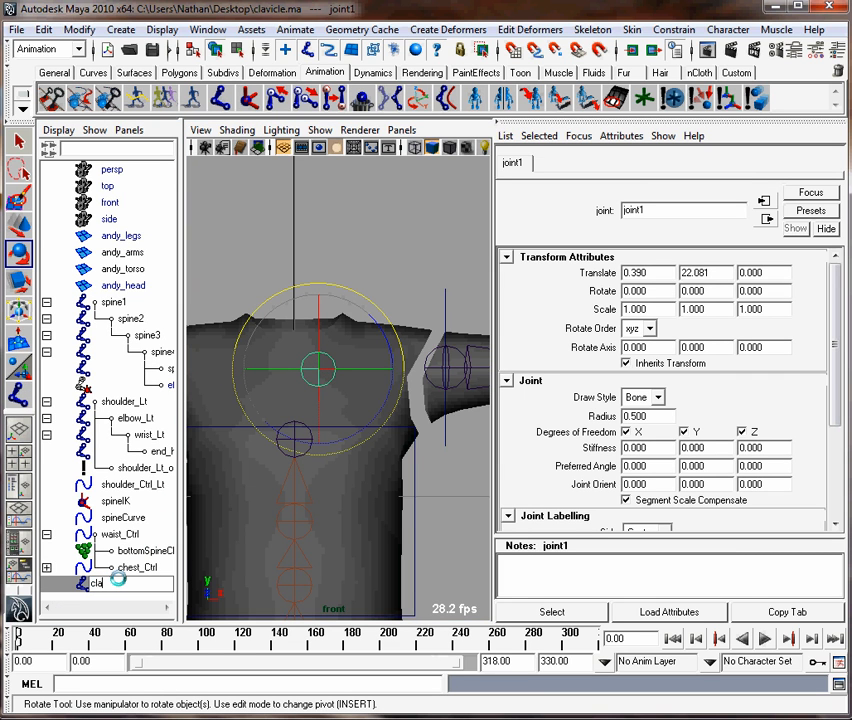
type("clavicle_Lt")
key("Return")
left_click(328, 403)
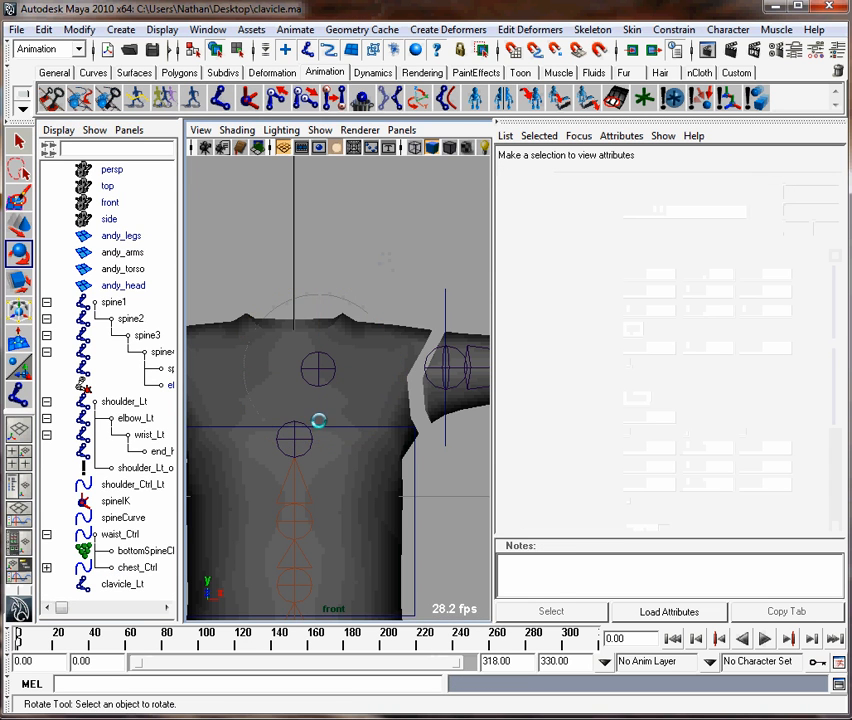
Parent the clavicle_Lt joint to the spine5 joint
left_click(306, 430)
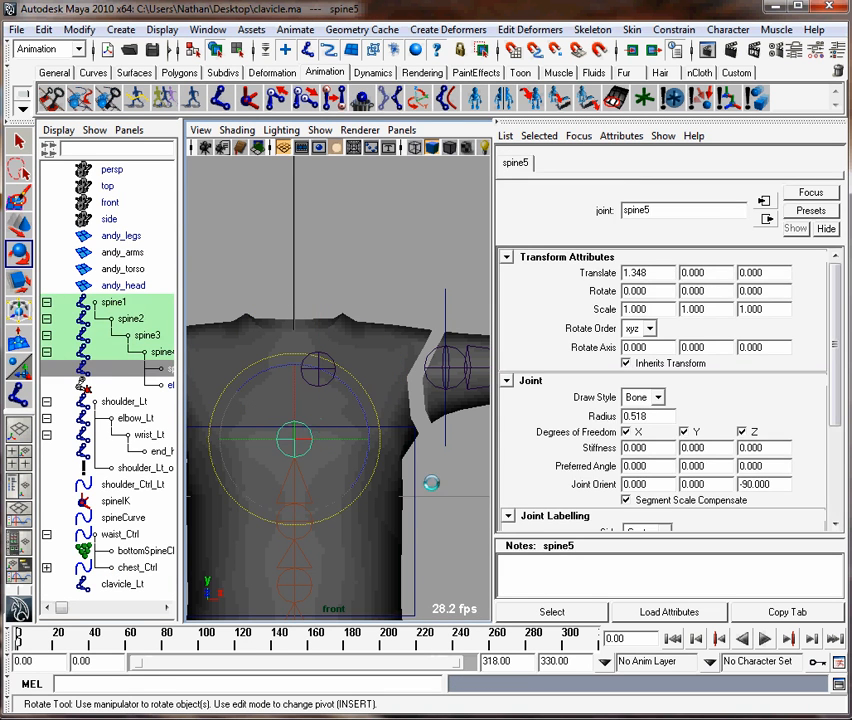
left_click(432, 483)
left_click(304, 430)
left_click(443, 469)
left_click(320, 371)
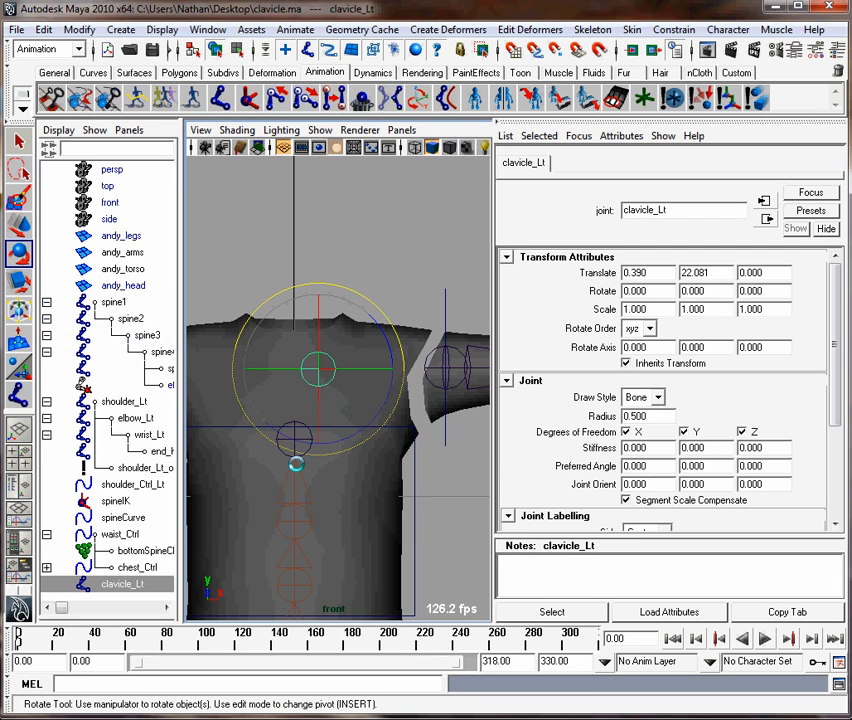
left_click(301, 437)
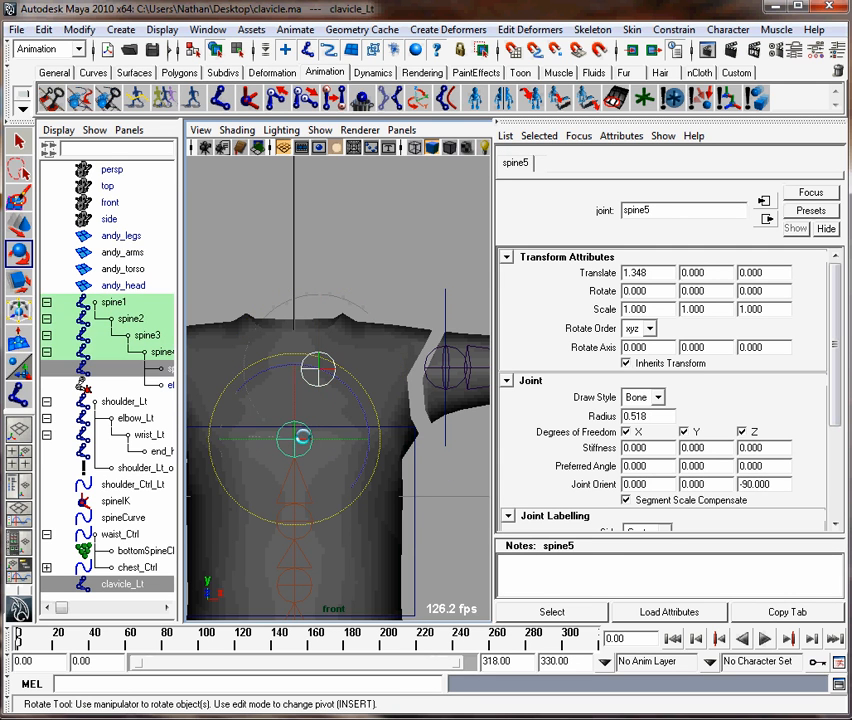
key("p")
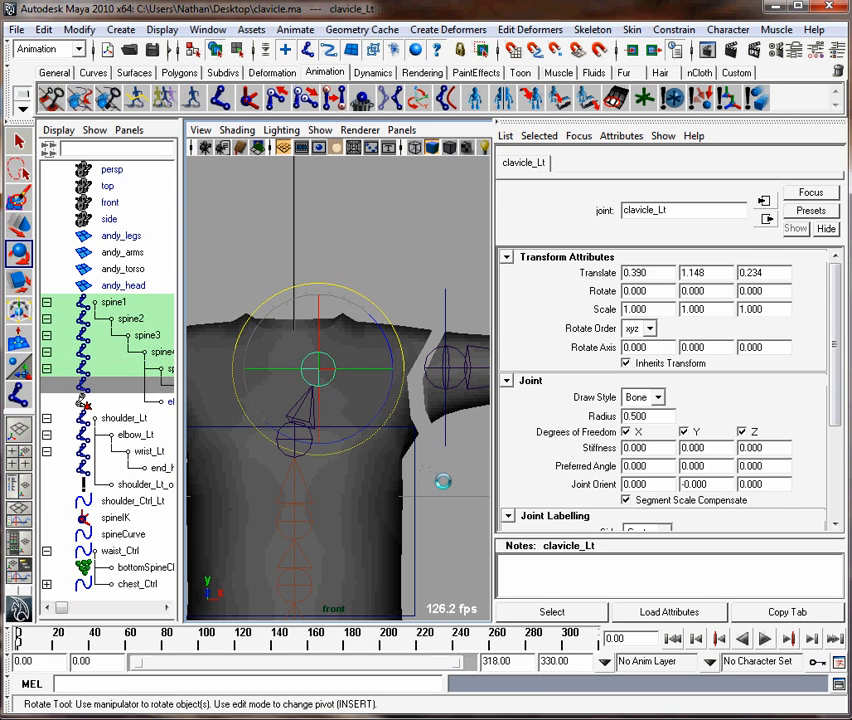
left_click(443, 481)
Parent the shoulder_Lt joint to the clavicle_Lt joint
left_click(437, 361)
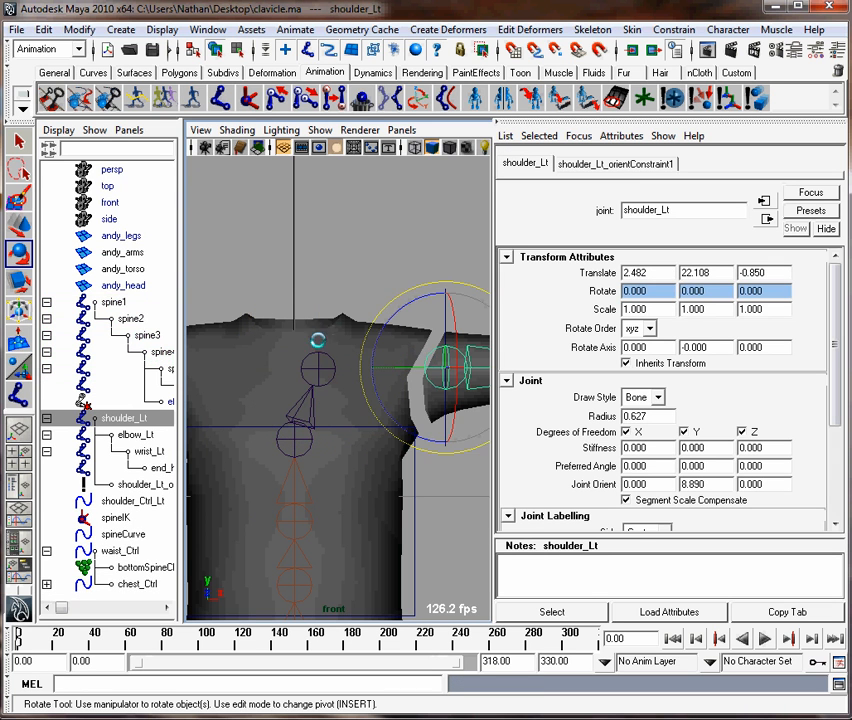
left_click(318, 369)
key("p")
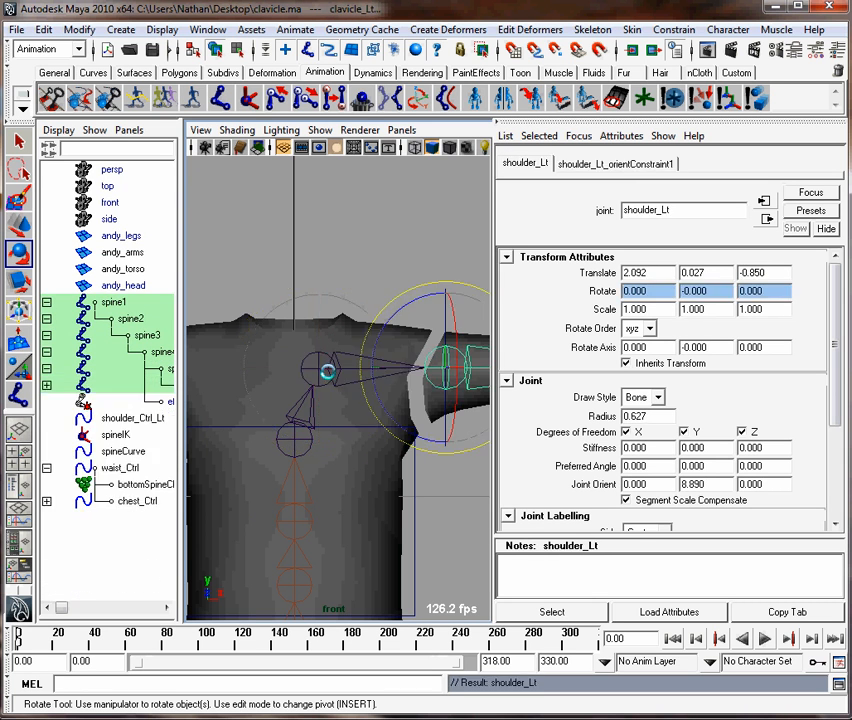
left_click(325, 259)
right_click_drag(321, 285, 329, 531, "alt")
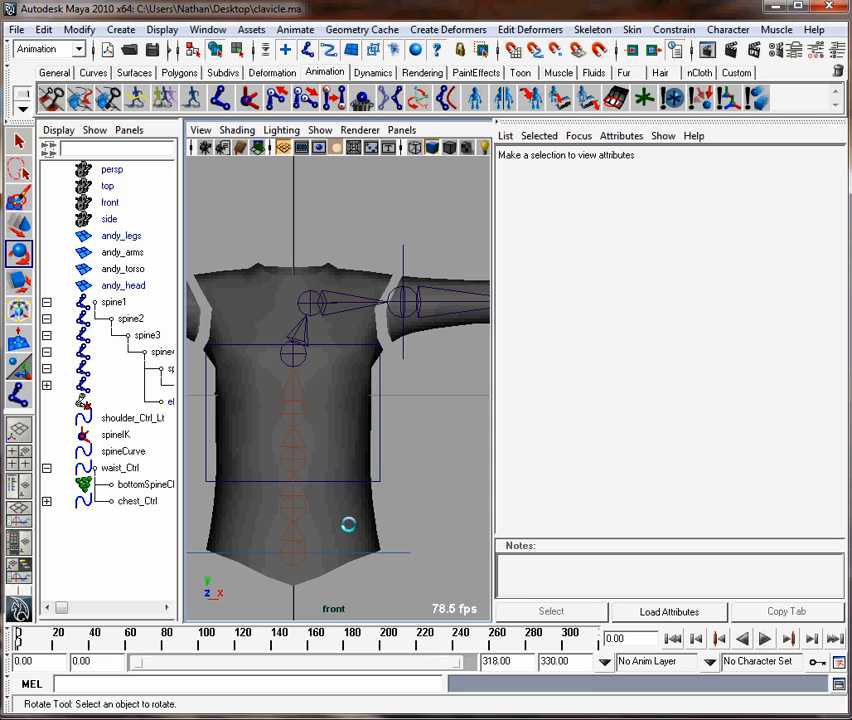
Make the meshLyr layer selectable and smooth bind the andy_torso mesh to the spine1 joint hierarchy using the closest-in-hierarchy method
key("ctrl+a")
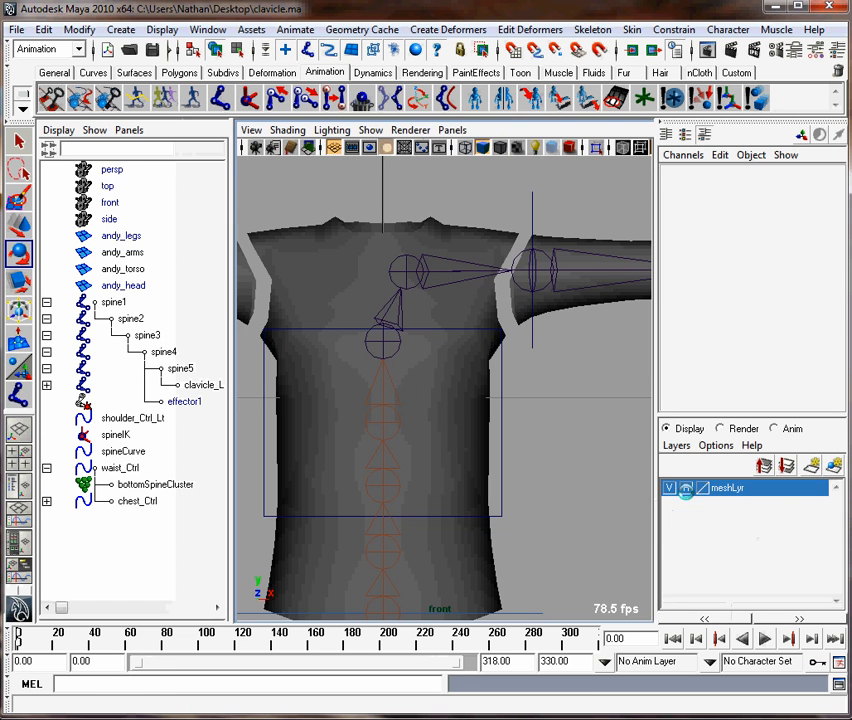
left_click(468, 528)
left_click(112, 301)
key("space")
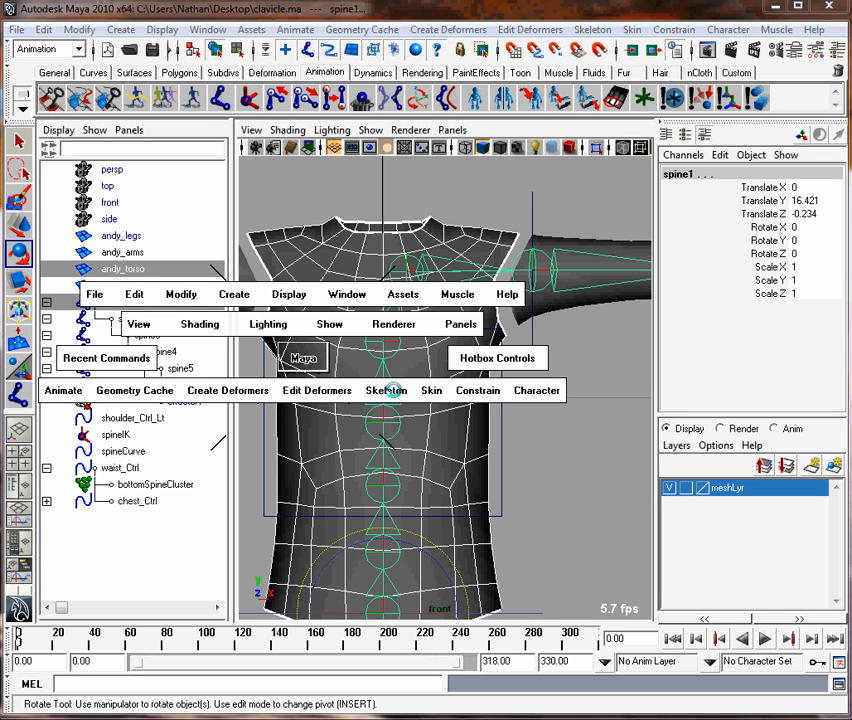
left_click(431, 390)
mouse_move(447, 404)
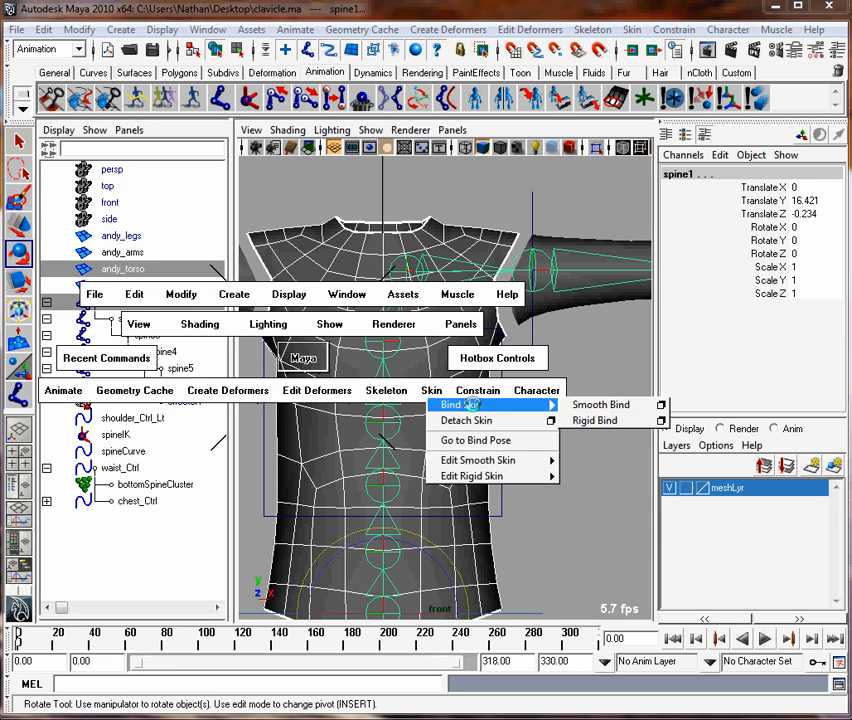
left_click(662, 404)
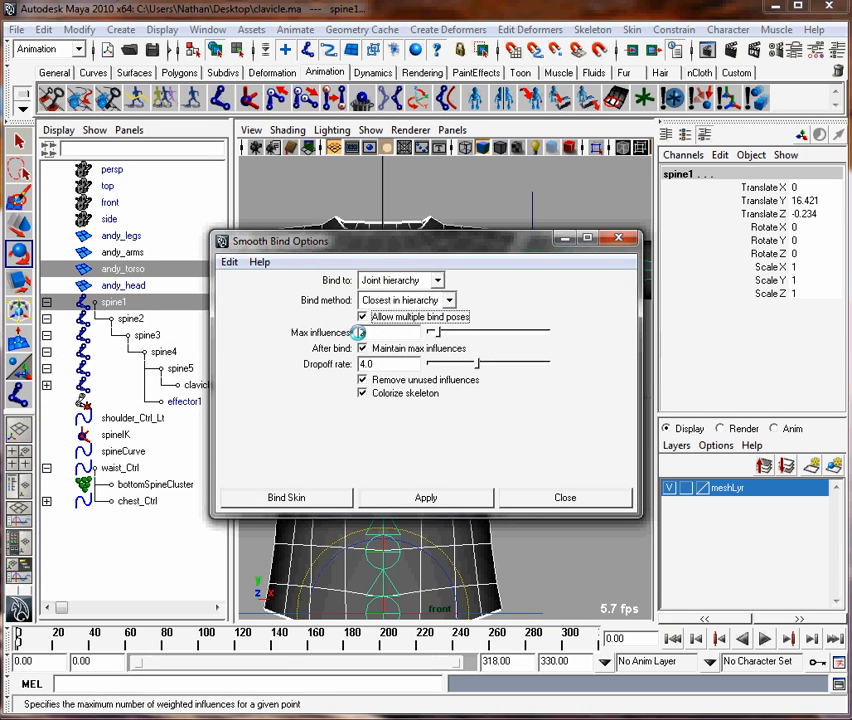
left_click(427, 497)
left_click(564, 497)
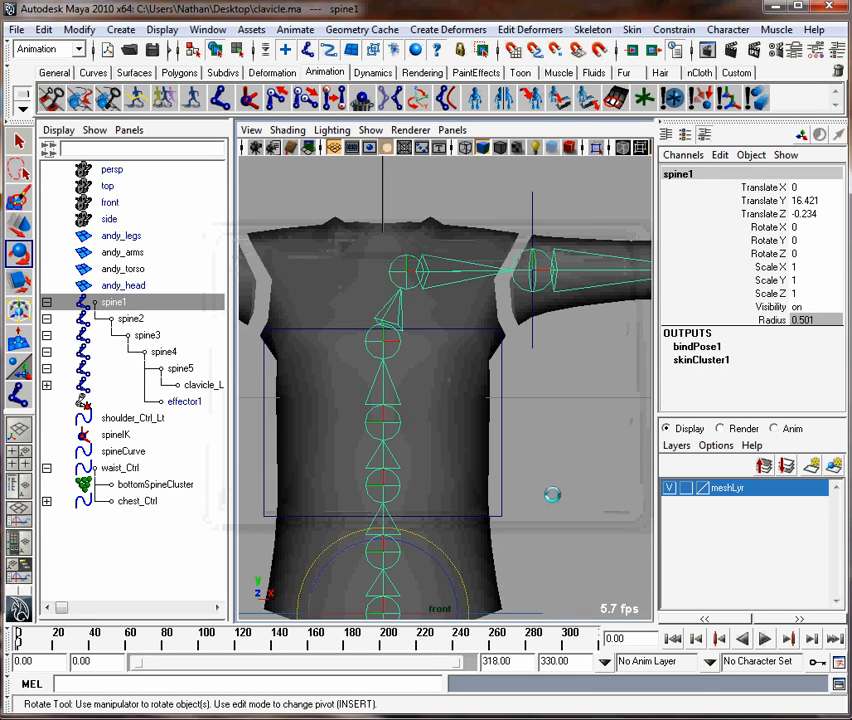
Test-rotate the shoulder_Ctrl_Lt control to check the torso binding and undo the rotation
left_click(494, 405)
left_click(509, 257)
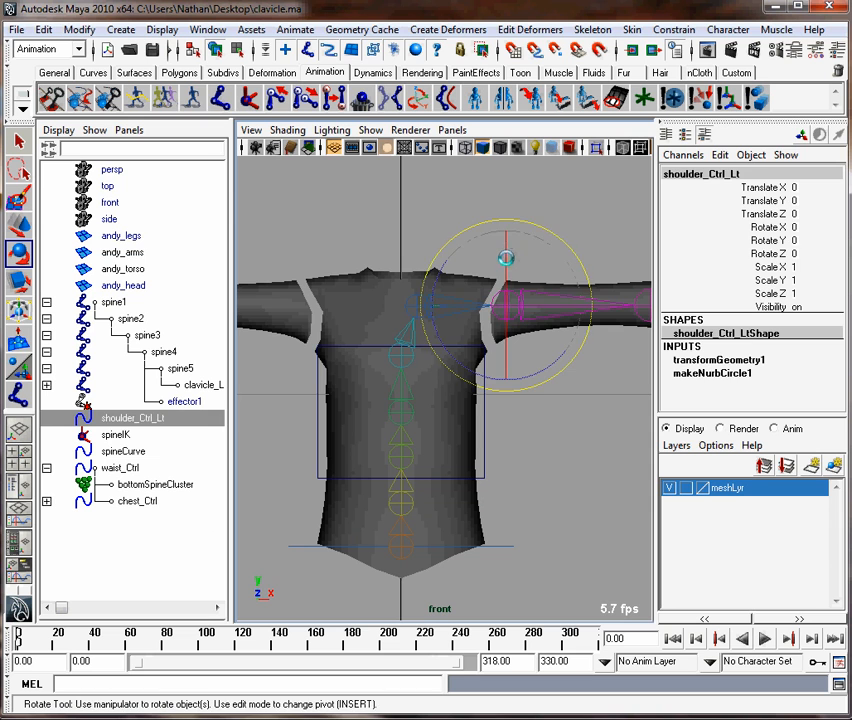
left_click_drag(550, 249, 652, 318)
key("ctrl+z")
left_click(547, 366)
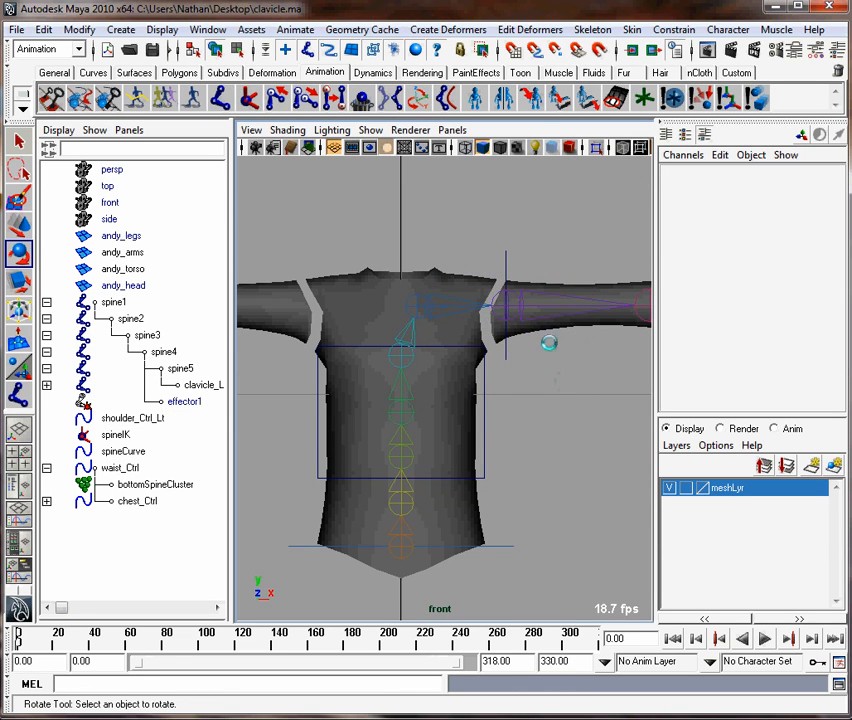
Smooth bind the andy_arms mesh to the joint hierarchy starting at clavicle_Lt
left_click_drag(558, 333, 329, 369, "alt")
middle_click_drag(329, 369, 475, 378, "alt")
right_click_drag(475, 378, 519, 384, "alt")
left_click(467, 361)
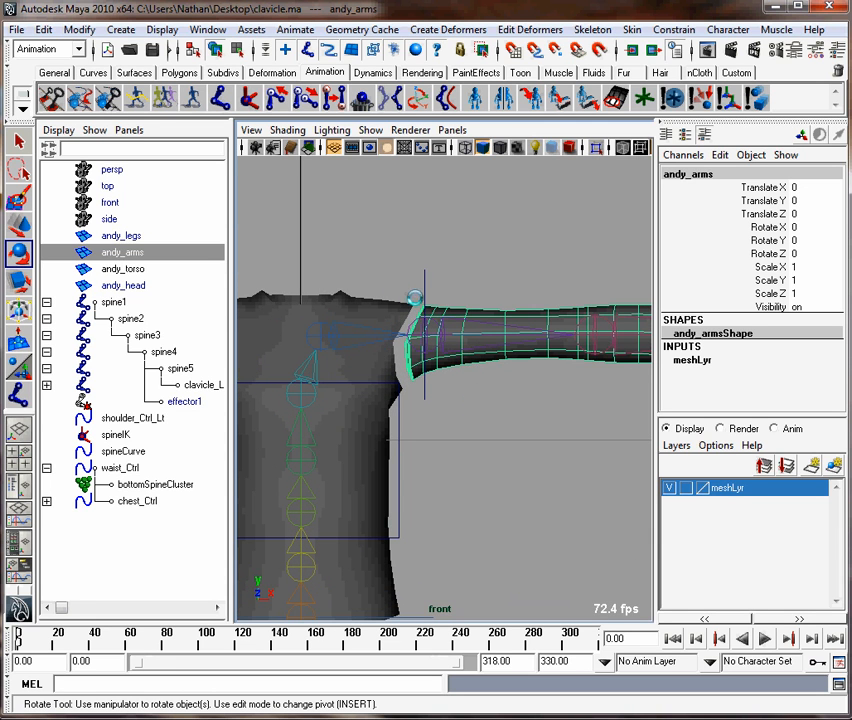
left_click(417, 320, "shift")
left_click(412, 209)
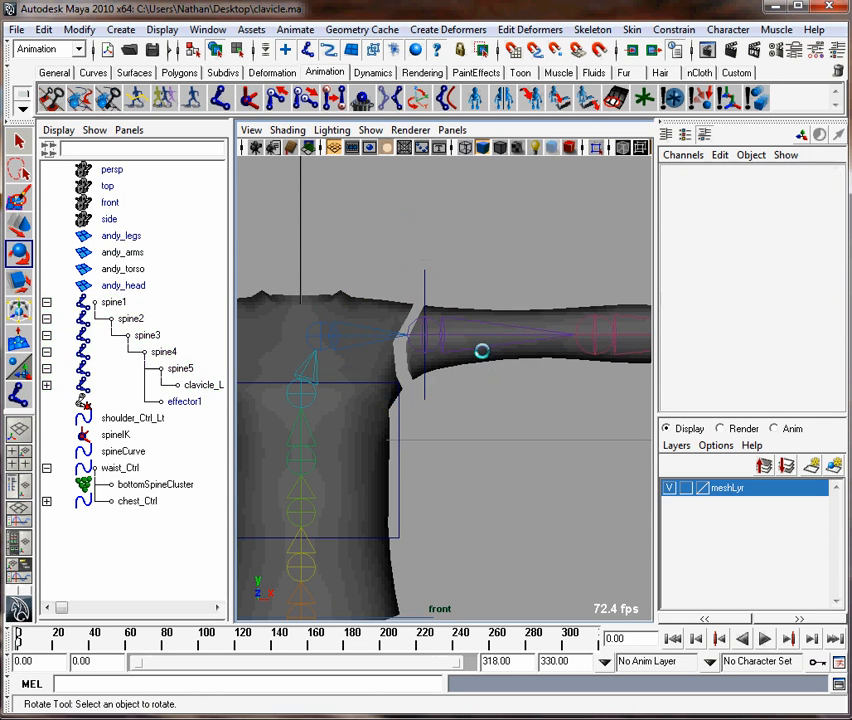
left_click(481, 354)
left_click(315, 320, "shift")
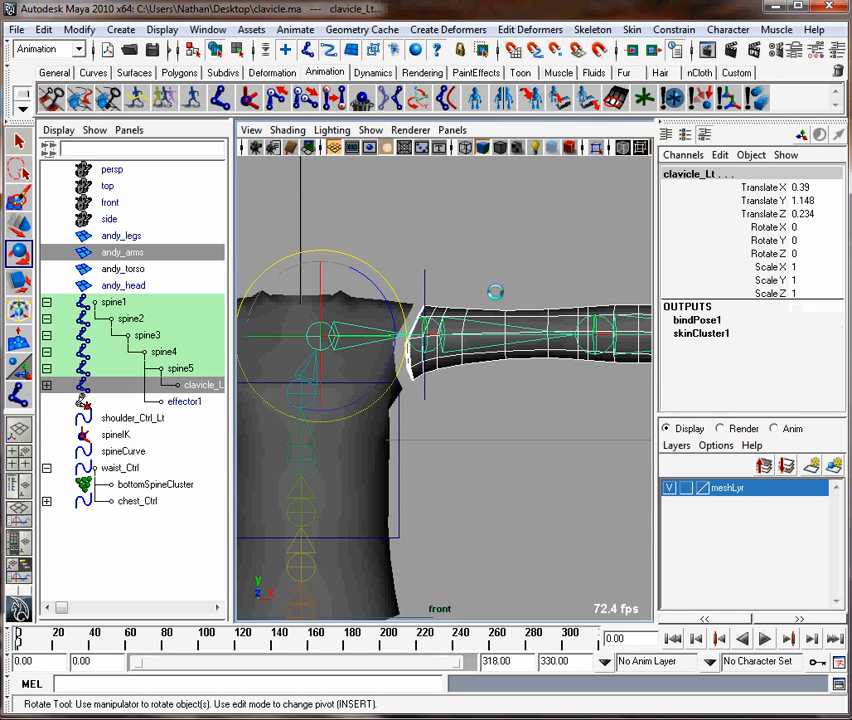
key("space")
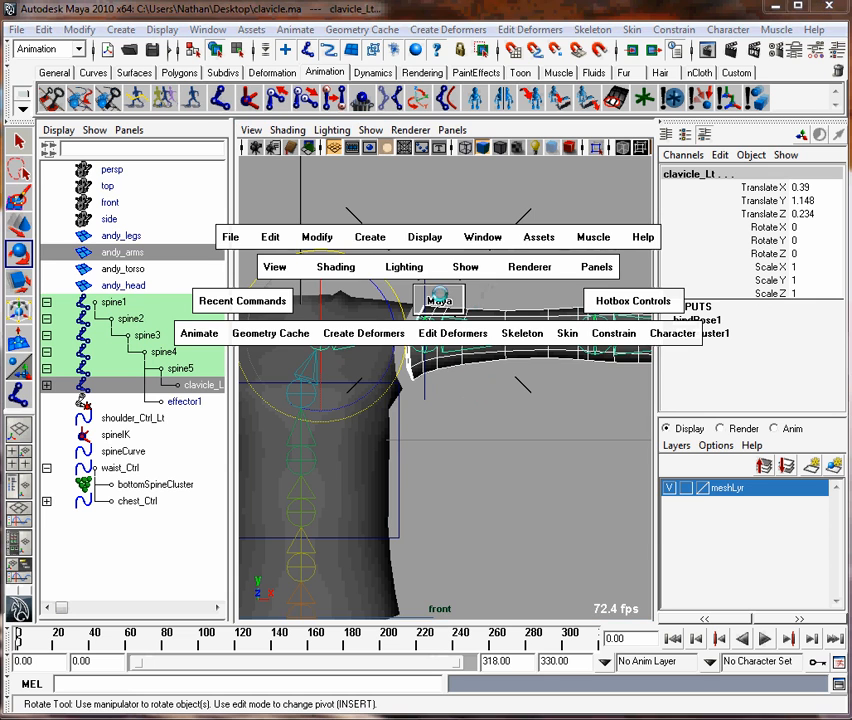
left_click_drag(567, 333, 735, 344)
left_click(546, 433)
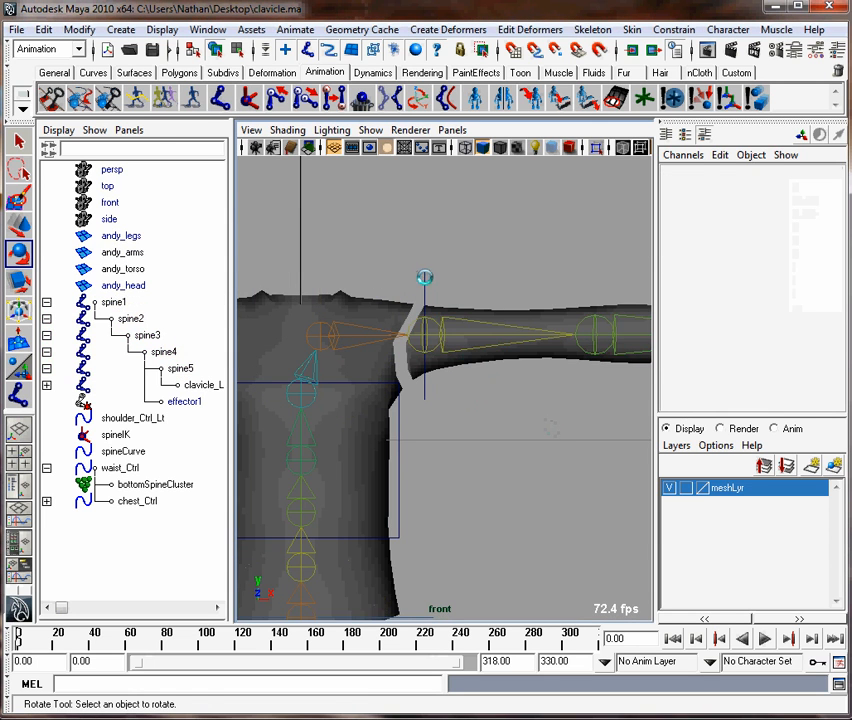
Test-rotate the shoulder_Ctrl_Lt control to check the arm binding and undo the rotation
left_click(437, 276)
left_click_drag(489, 275, 519, 314)
key("ctrl+z")
left_click(567, 286)
Test-rotate the clavicle_Lt joint upward by about 36.5 degrees in Z and undo the rotation
middle_click_drag(418, 334, 450, 327, "alt")
left_click(345, 322)
left_click_drag(417, 288, 376, 265)
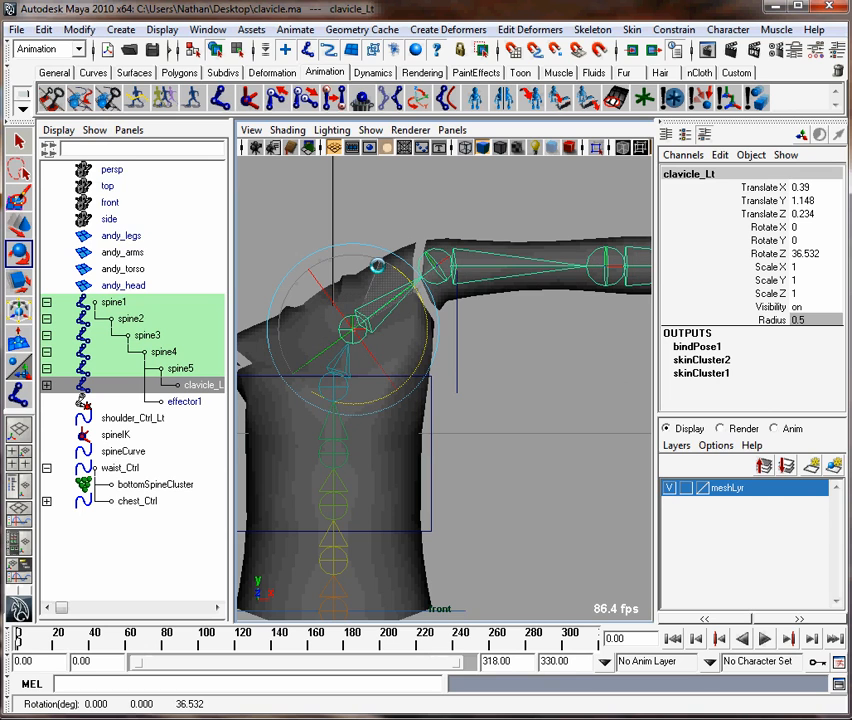
key("ctrl+z")
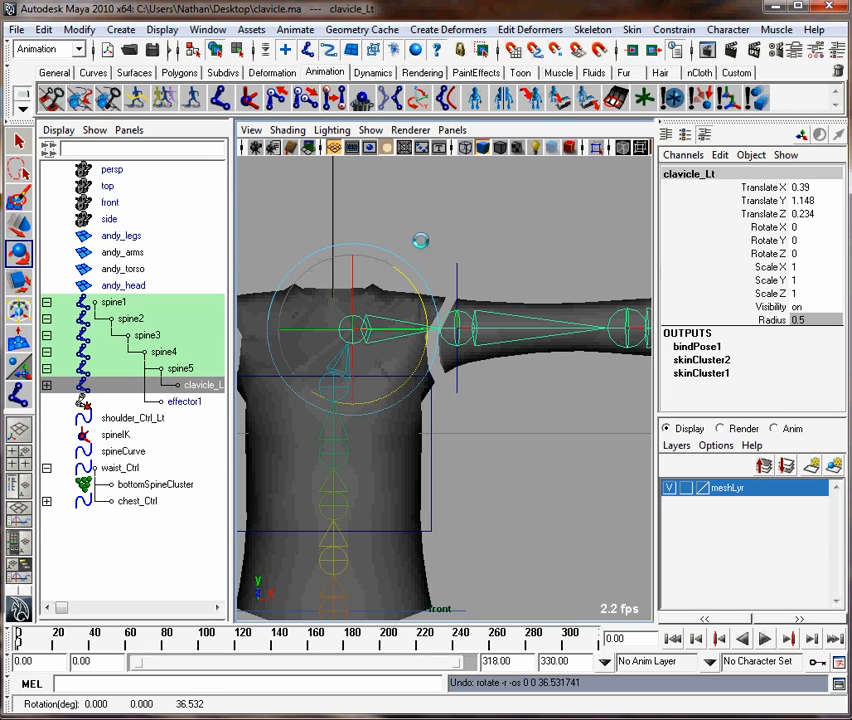
left_click(424, 237)
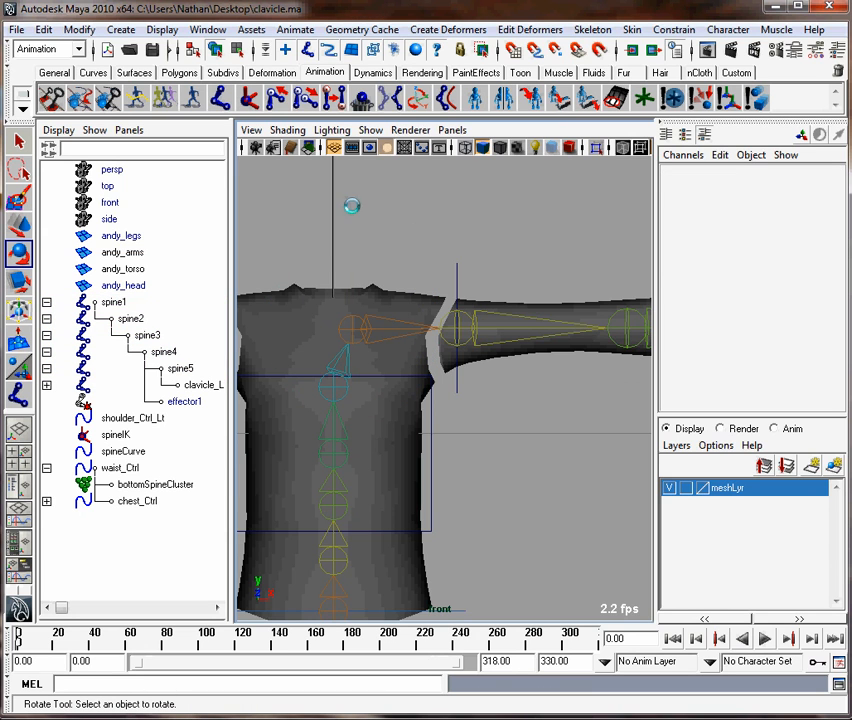
Unhide the andy_head mesh and frame it together with the torso in the front view
left_click(112, 252)
left_click(110, 269)
left_click(115, 286)
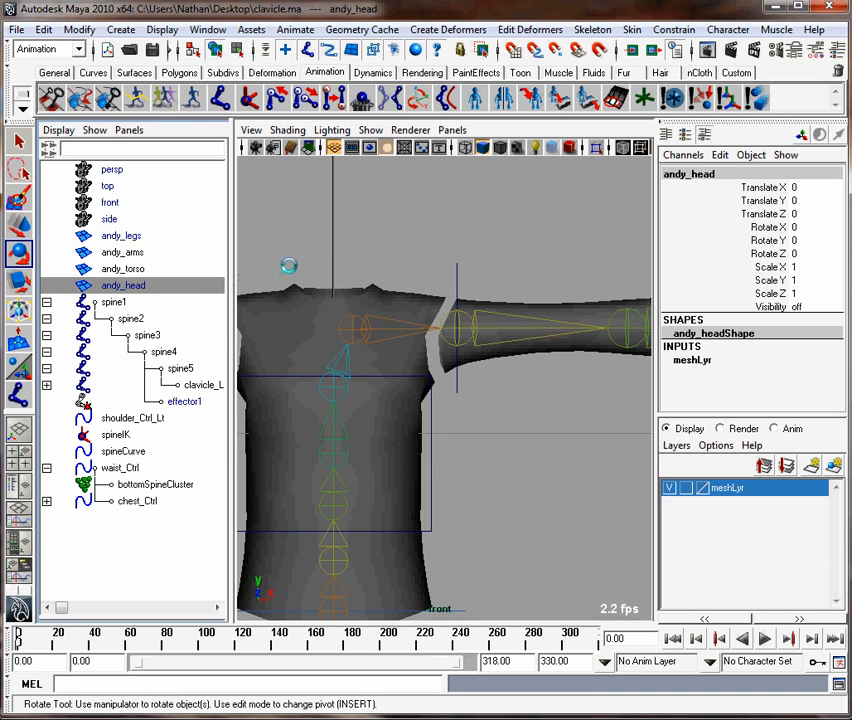
key("shift+h")
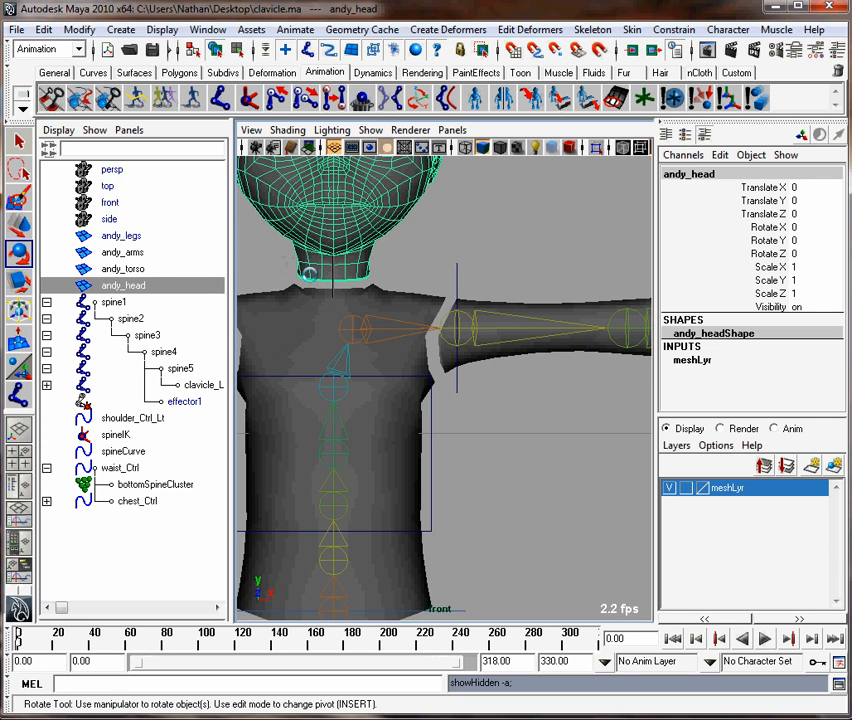
left_click(399, 274)
mouse_move(459, 257)
right_mouse_down("alt")
mouse_move(405, 253)
mouse_move(460, 257)
right_mouse_up("alt")
middle_click_drag(442, 265, 455, 316, "alt")
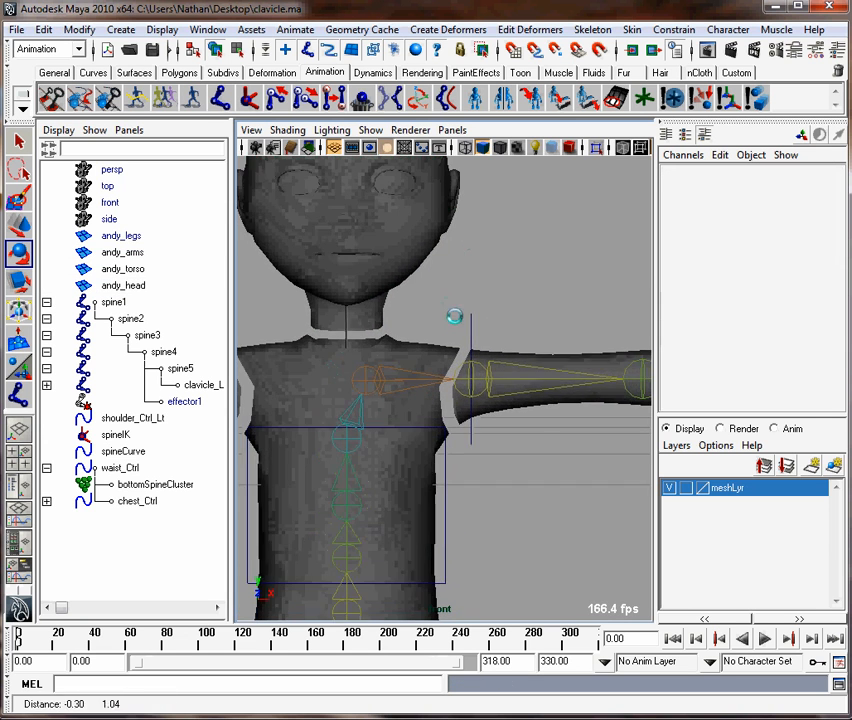
right_click_drag(454, 316, 420, 313, "alt")
Import the ShoulderArrow.ma control shape from the ControlShapes folder into the scene
left_click(16, 29)
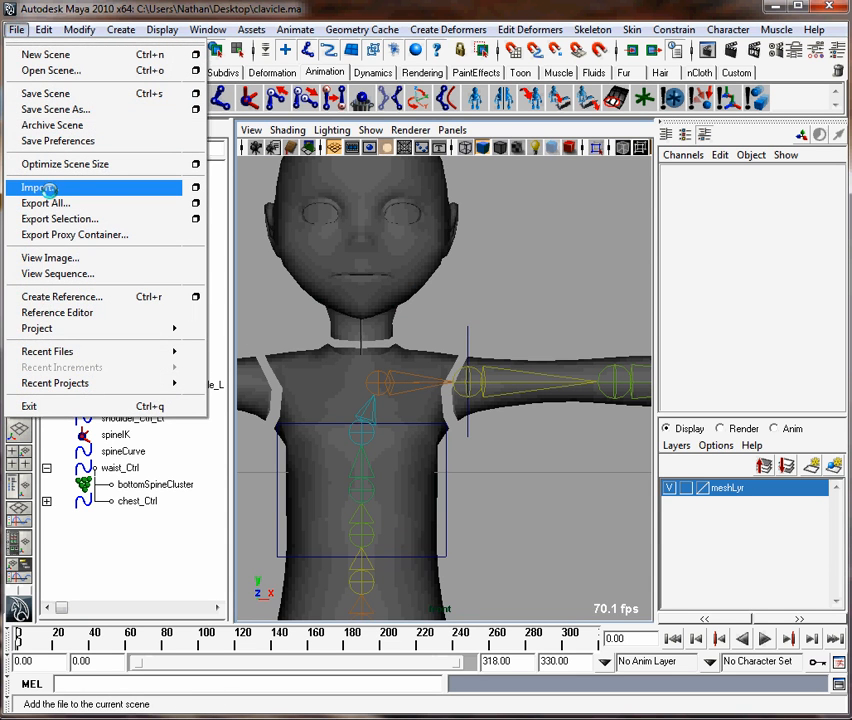
left_click(40, 187)
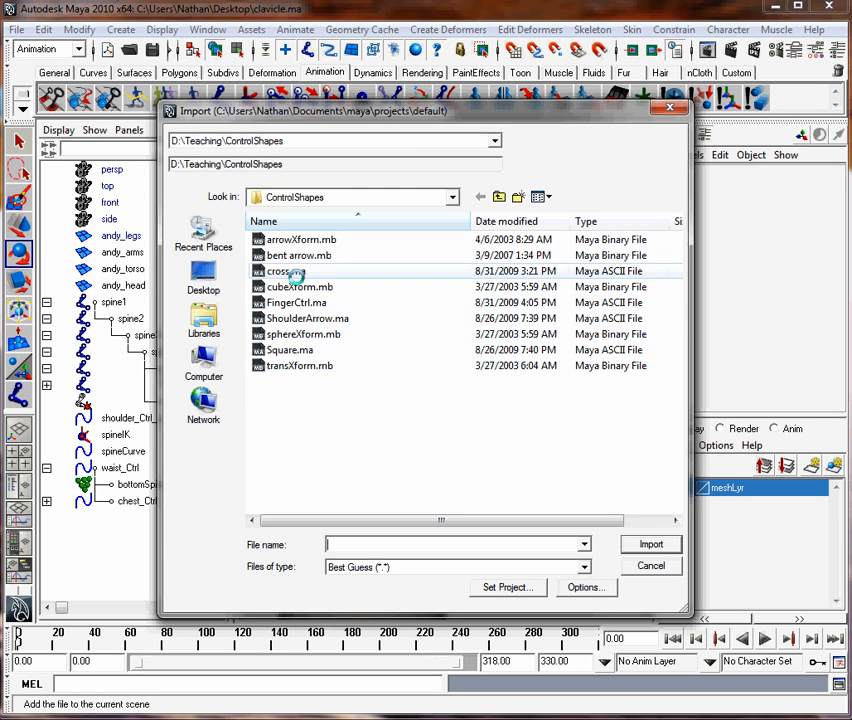
left_click(300, 318)
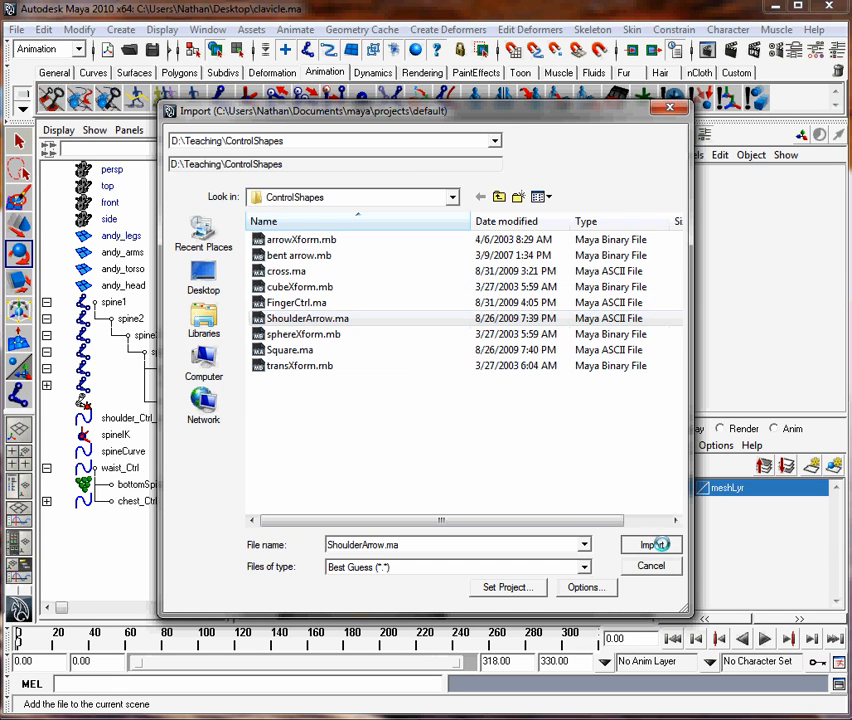
left_click(651, 543)
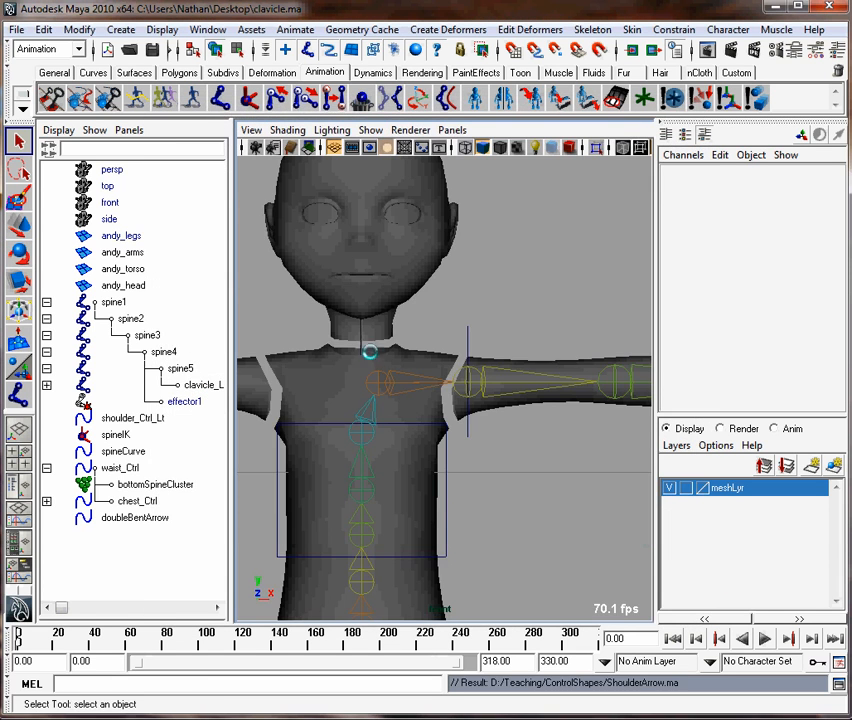
Bring the imported doubleBentArrow curve close to the character in the front view
scroll(373, 353, "down", 5)
scroll(380, 361, "down", 4)
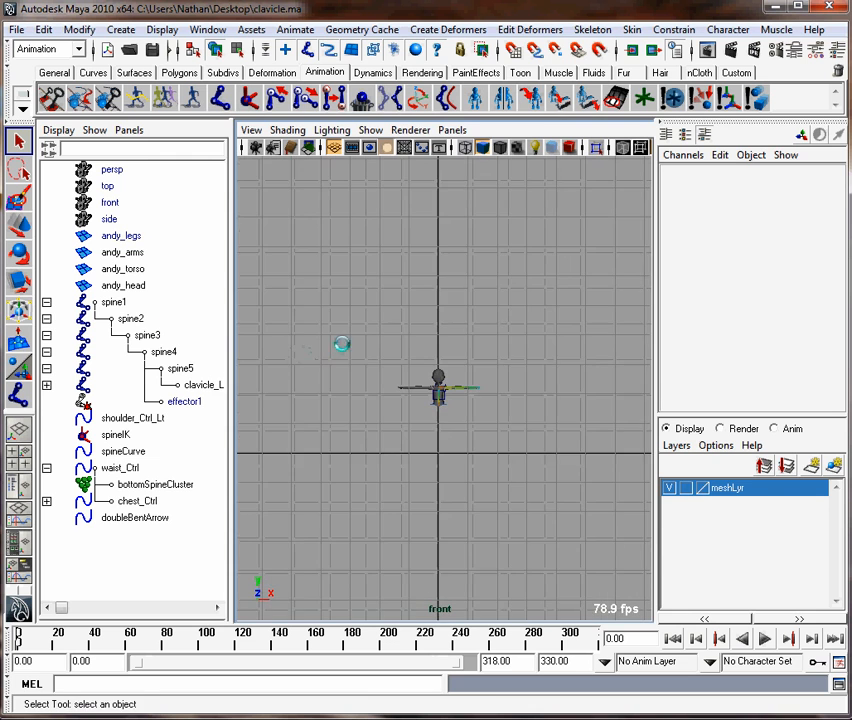
left_click(122, 517)
key("w")
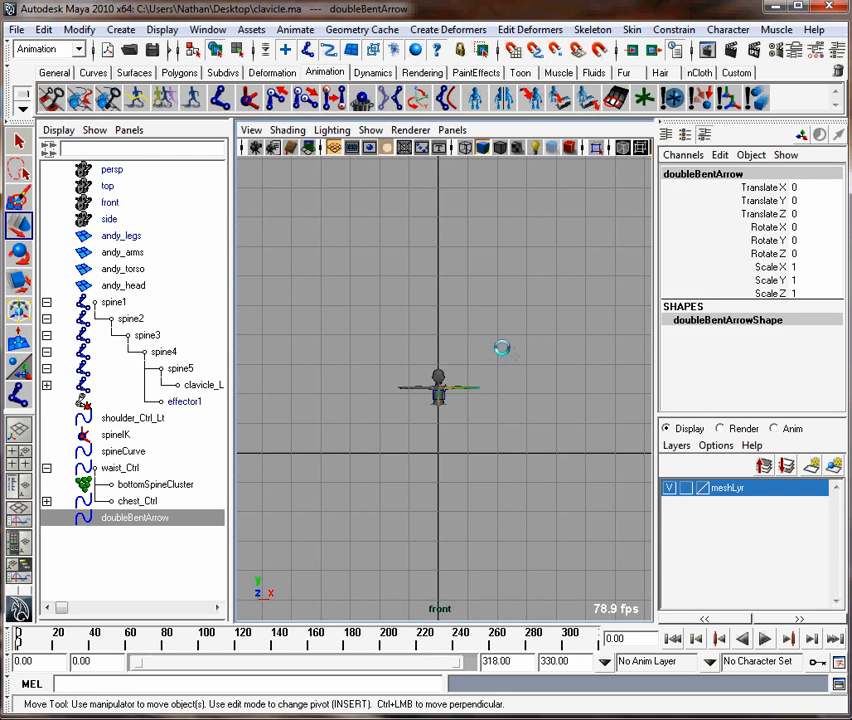
scroll(498, 350, "down", 5)
left_click_drag(462, 170, 445, 348)
scroll(477, 386, "up", 6)
right_click_drag(503, 455, 648, 507, "alt")
left_click_drag(624, 506, 443, 354)
mouse_move(337, 312)
right_mouse_down("alt")
mouse_move(375, 323)
mouse_move(360, 300)
mouse_move(345, 300)
right_mouse_up("alt")
Scale the doubleBentArrow curve uniformly to about 0.142 and move it over the character's left shoulder
key("space")
left_click(372, 294)
key("r")
left_click_drag(465, 287, 177, 328)
left_click_drag(407, 295, 372, 301)
left_click(512, 262)
left_click(498, 262)
key("w")
left_click_drag(465, 222, 464, 249)
Fine-tune the arrow's position above the left shoulder in the front view, to about -12.56 in X
left_click_drag(464, 250, 336, 317, "alt")
key("space")
left_click_drag(337, 318, 473, 322, "alt")
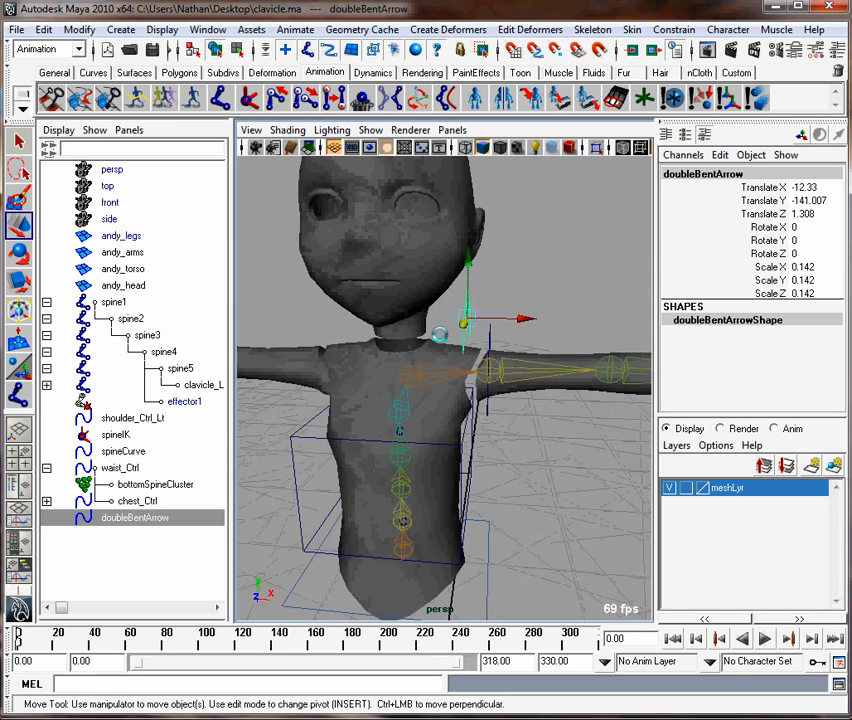
key("space")
left_click_drag(410, 335, 449, 352)
left_click(443, 331)
right_click_drag(449, 352, 640, 370, "alt")
mouse_move(497, 297)
left_mouse_down()
mouse_move(491, 291)
mouse_move(506, 278)
left_mouse_up()
left_click(433, 288)
left_click(430, 288)
Freeze the arrow's transformations and rename it clavicle_Lt_Ctrl
key("space")
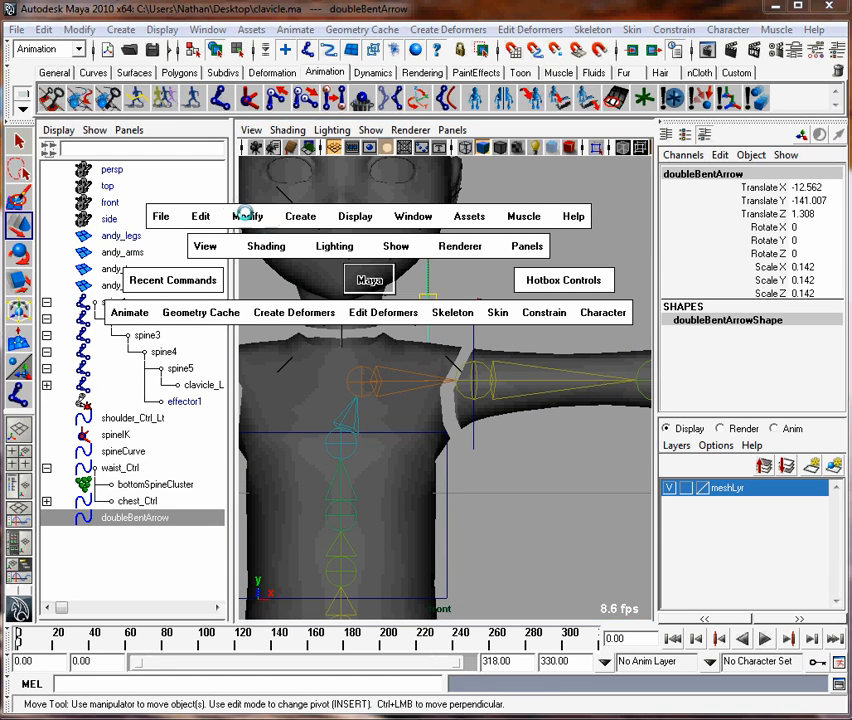
left_click(254, 217)
left_click(308, 262)
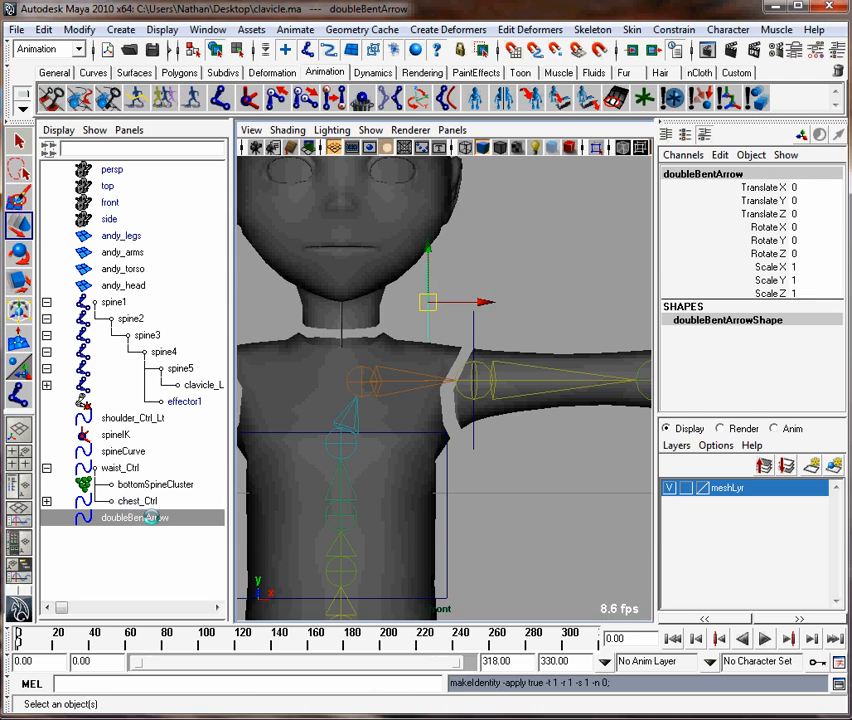
double_click(151, 516)
type("sho")
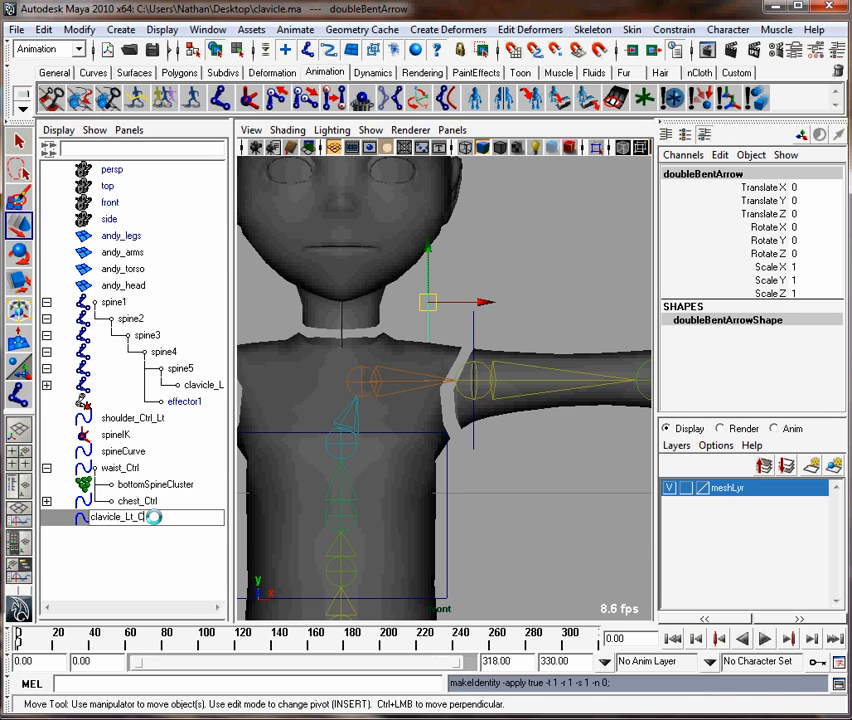
key("Return")
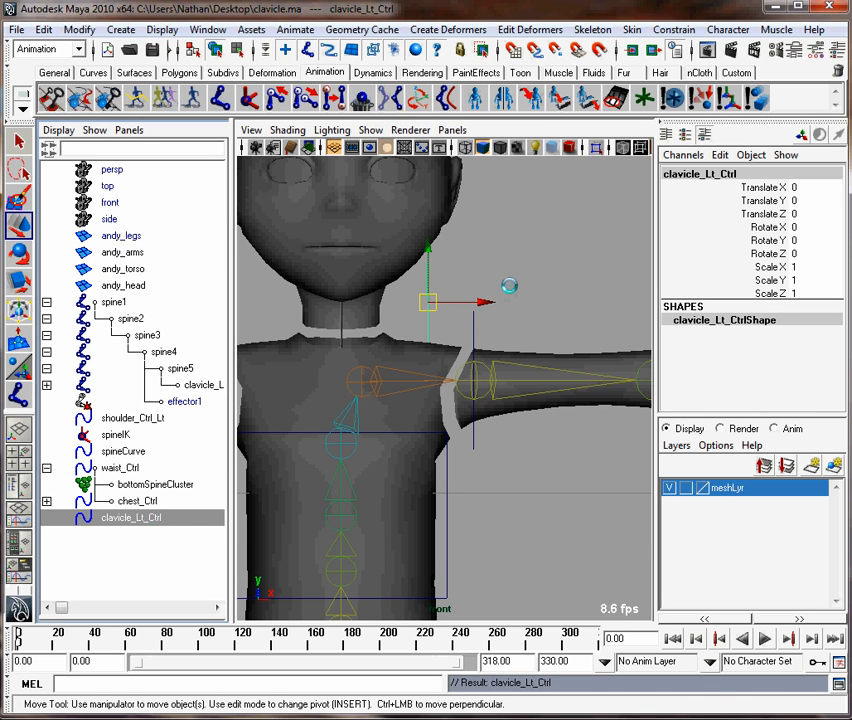
Orient-constrain the clavicle_Lt joint to clavicle_Lt_Ctrl on all axes with Maintain offset
left_click(444, 287)
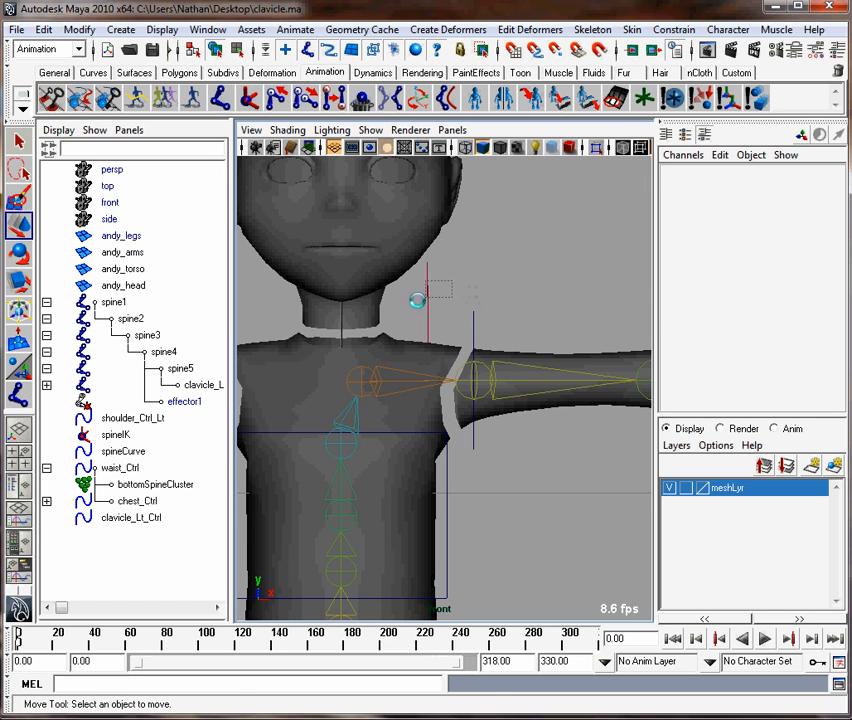
left_click_drag(452, 281, 414, 305)
left_click(359, 369, "shift")
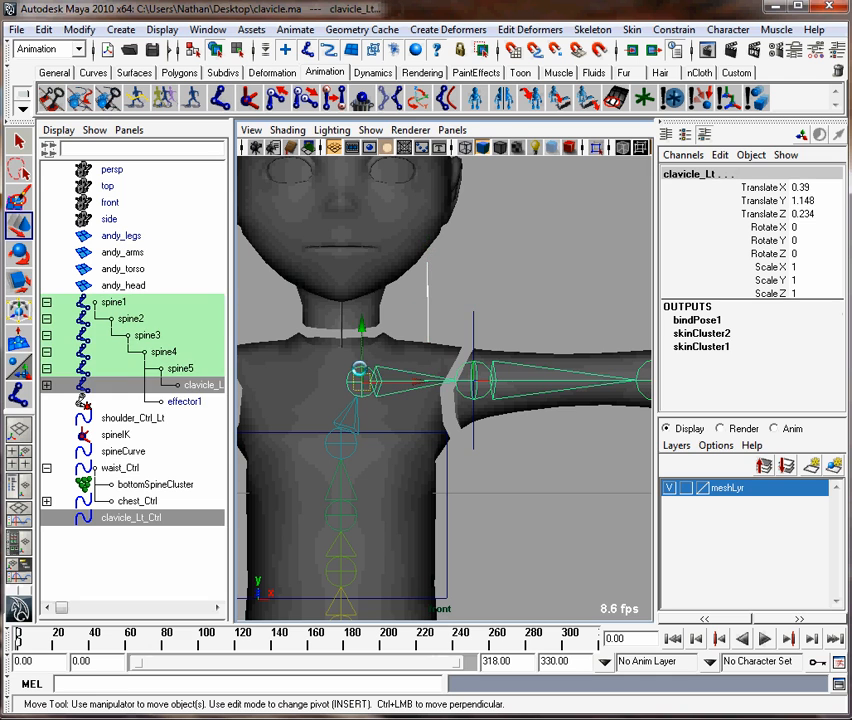
key("space")
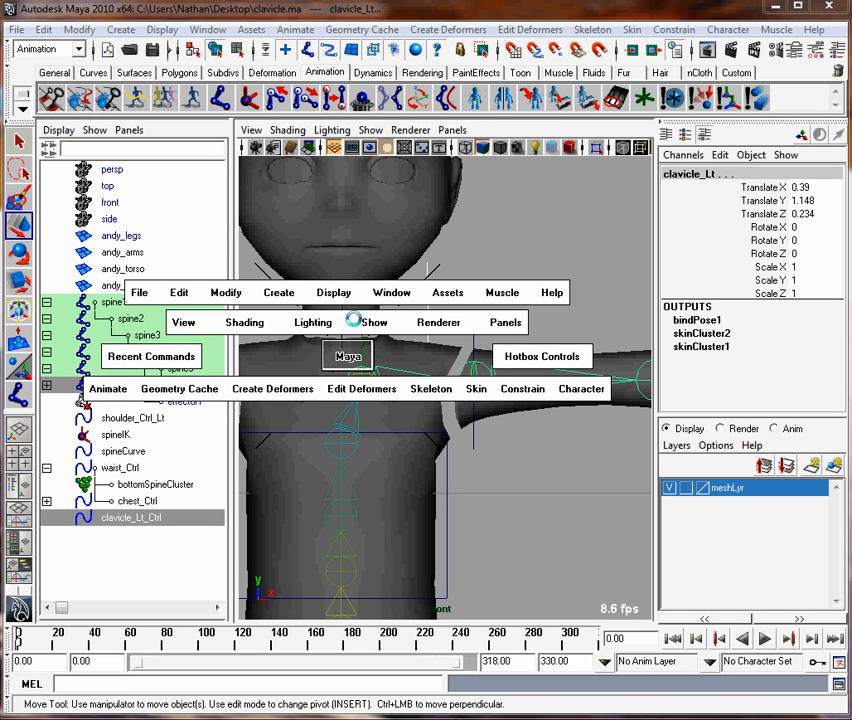
left_click_drag(510, 393, 670, 440)
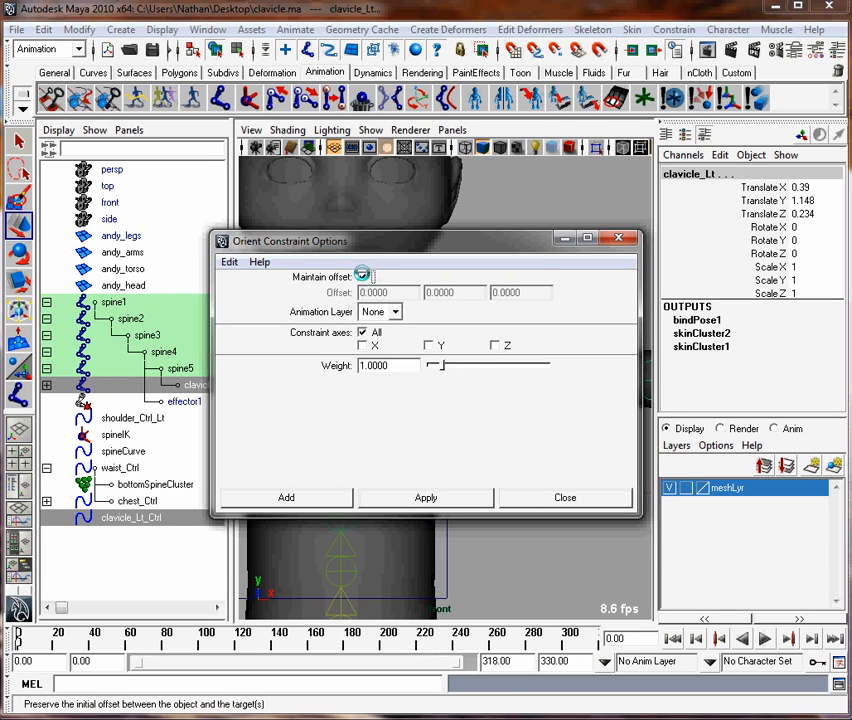
left_click(538, 497)
Test-rotate clavicle_Lt_Ctrl in the front view and undo the rotation
left_click(457, 278)
left_click_drag(457, 278, 417, 302)
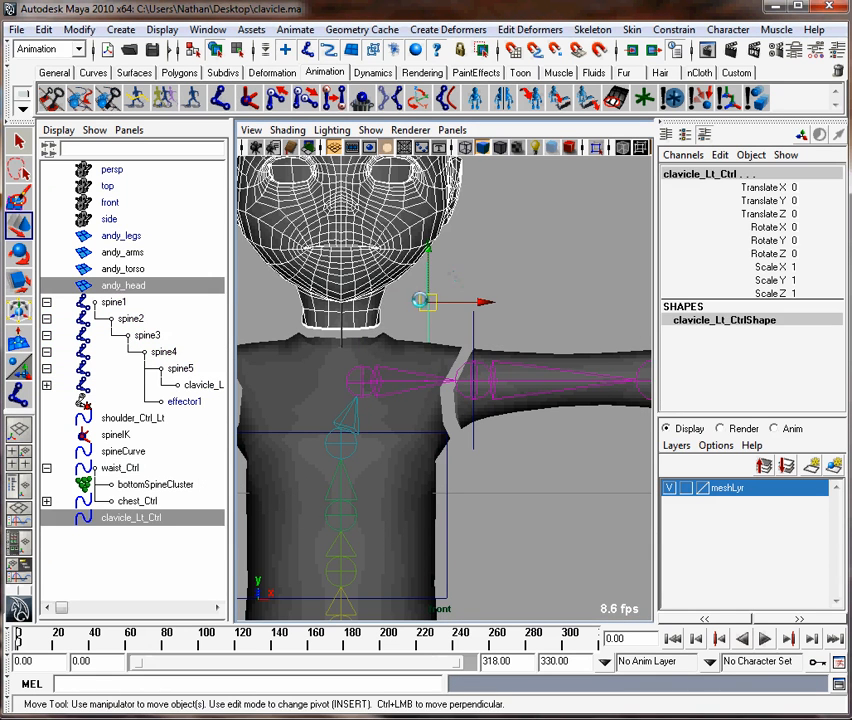
left_click(447, 299)
left_click(447, 300)
key("e")
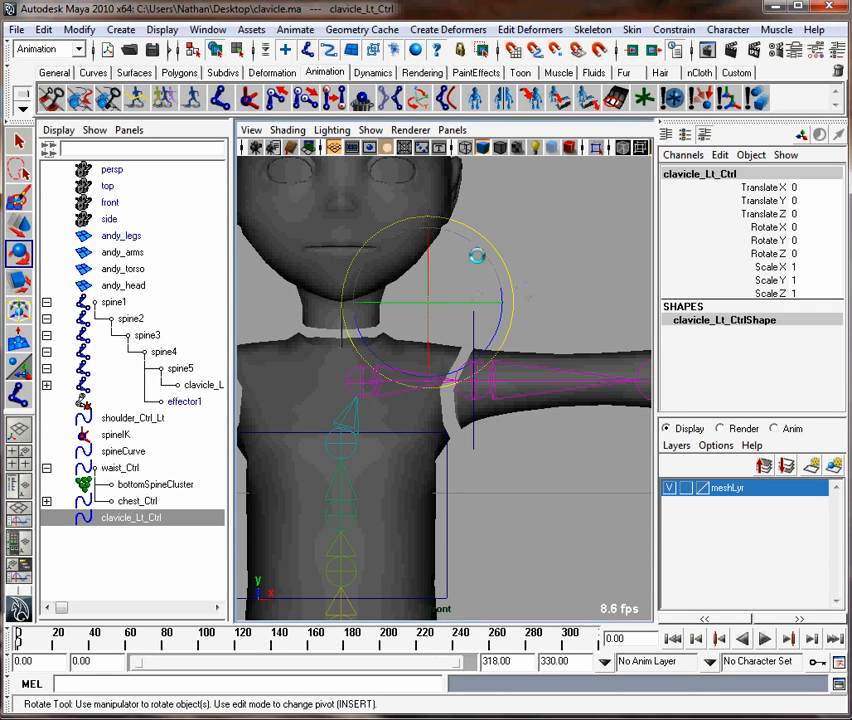
left_click_drag(484, 232, 547, 270)
key("ctrl+z")
Test-rotate clavicle_Lt_Ctrl by about -3.6 degrees in Z in the perspective view and undo it
left_click(547, 270)
key("space")
mouse_move(452, 298)
left_mouse_down()
mouse_move(455, 268)
mouse_move(446, 313)
left_mouse_up()
scroll(446, 313, "up", 2)
left_click(439, 284)
mouse_move(510, 274)
left_mouse_down()
mouse_move(489, 237)
mouse_move(523, 314)
mouse_move(498, 253)
mouse_move(513, 280)
left_mouse_up()
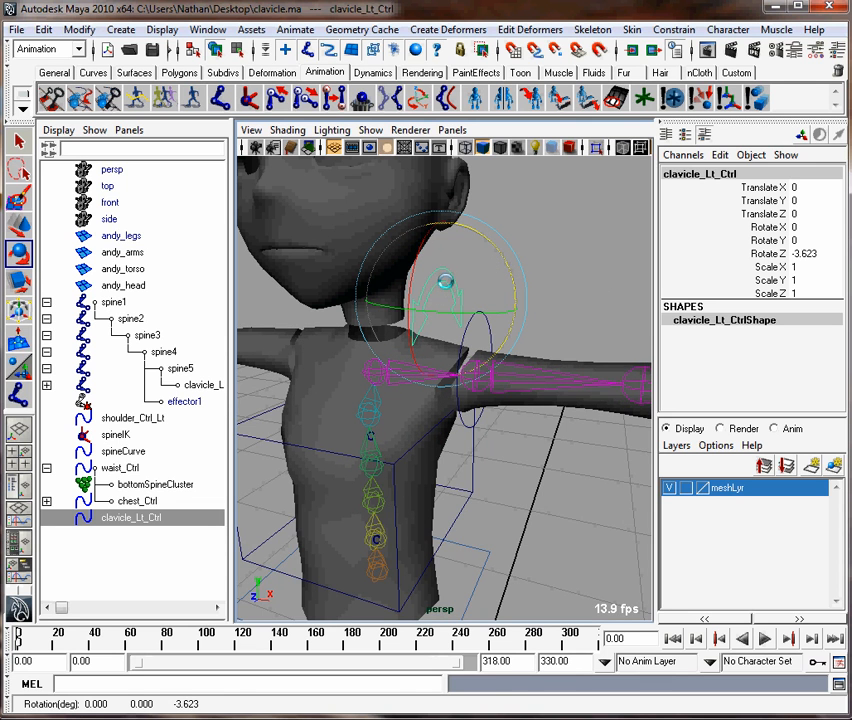
key("ctrl+z")
Move the pivot of clavicle_Lt_Ctrl to the base of the clavicle_Lt joint
key("w")
left_click_drag(404, 312, 438, 316, "alt")
key("space")
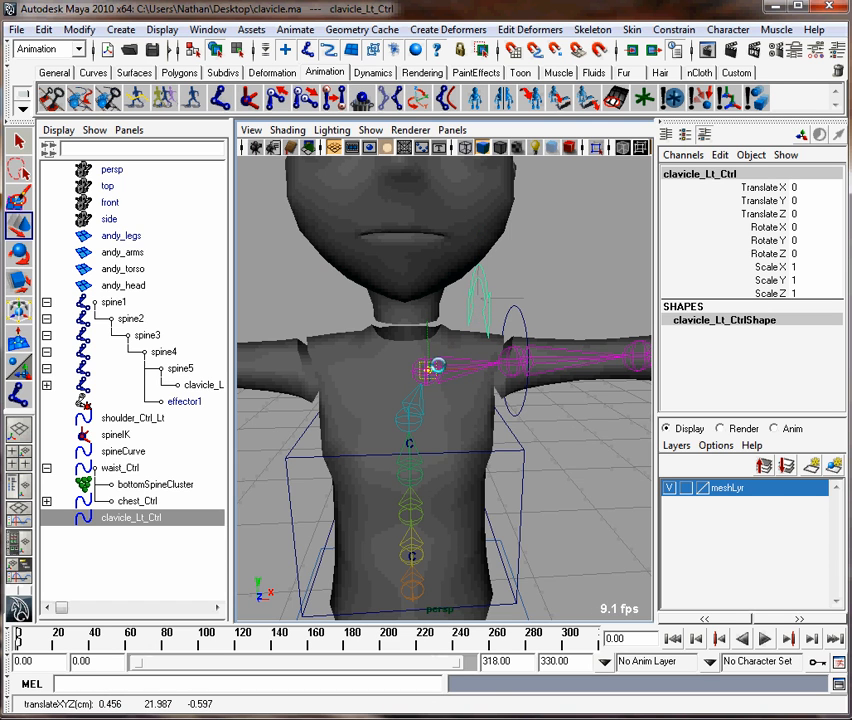
left_click(505, 282)
Test-rotate clavicle_Lt_Ctrl around its new pivot and undo the rotation
left_click(497, 278)
key("e")
mouse_move(467, 312)
left_mouse_down()
mouse_move(430, 293)
mouse_move(466, 300)
mouse_move(498, 327)
mouse_move(424, 297)
mouse_move(495, 322)
mouse_move(424, 300)
mouse_move(483, 316)
mouse_move(469, 316)
left_mouse_up()
key("ctrl+z")
Test whether shoulder_Ctrl_Lt follows the arm when clavicle_Lt_Ctrl is rotated, and undo the rotation
left_click(519, 304)
mouse_move(469, 316)
right_mouse_down("alt")
mouse_move(490, 310)
mouse_move(479, 318)
right_mouse_up("alt")
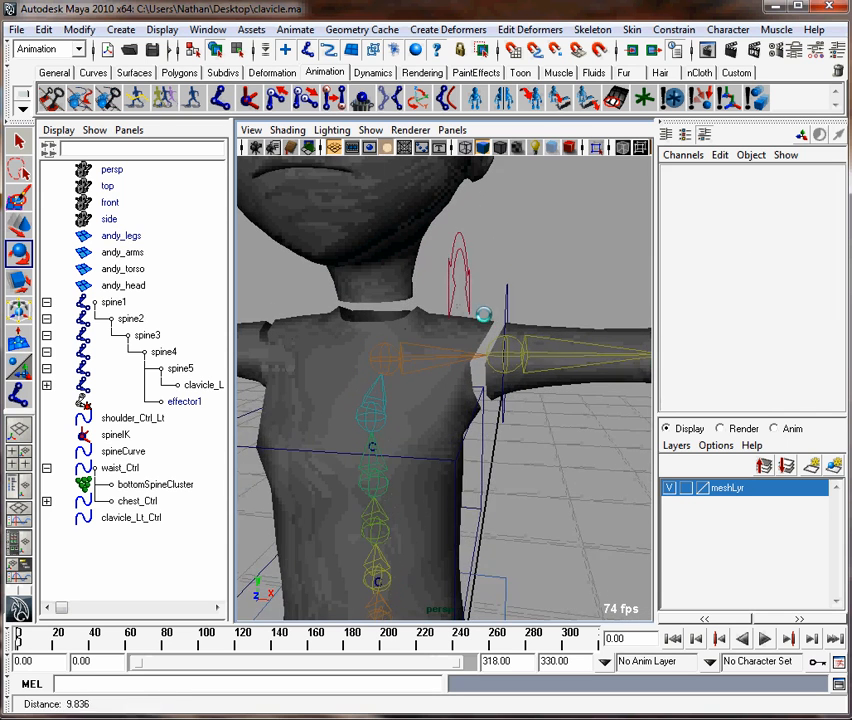
left_click_drag(479, 318, 504, 314, "alt")
left_click(474, 261)
right_click_drag(530, 268, 512, 281, "alt")
left_click(525, 304)
left_click(518, 310)
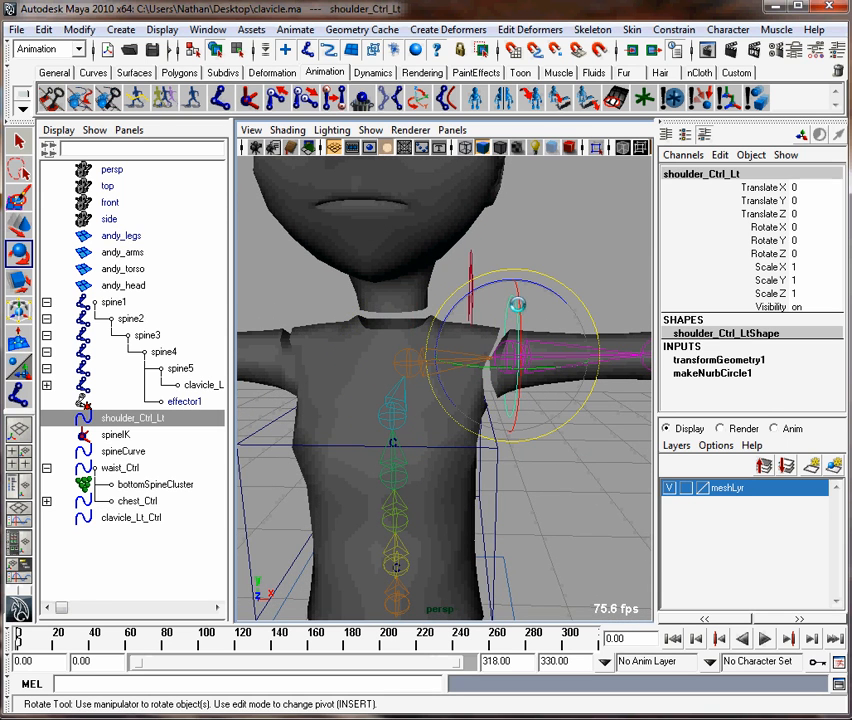
left_click(557, 234)
left_click(471, 271)
left_click_drag(454, 302, 426, 288)
key("ctrl+z")
key("ctrl+z")
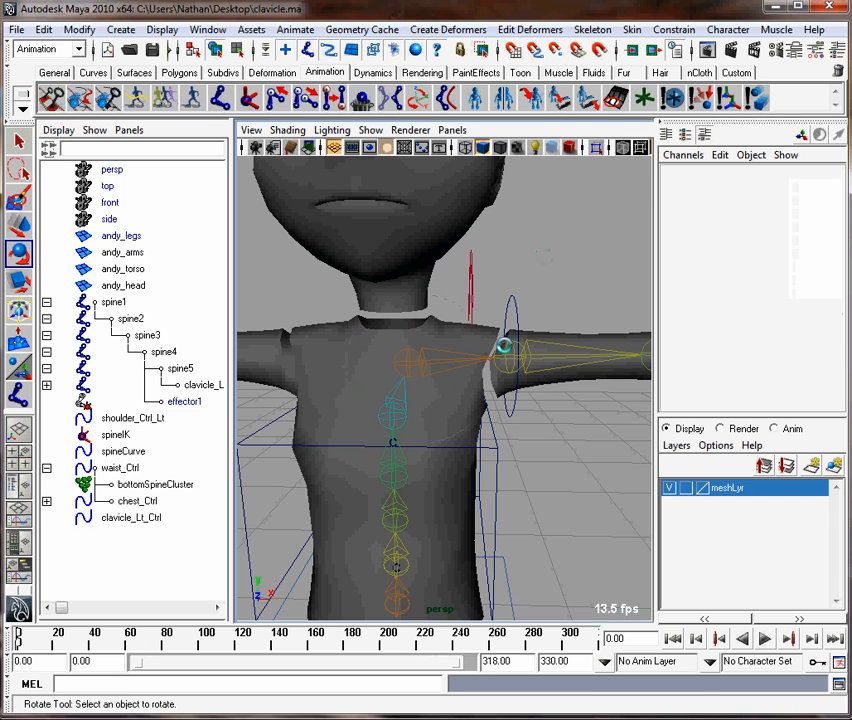
Point-constrain shoulder_Ctrl_Lt to the shoulder_Lt joint on all axes with Maintain offset
left_click(503, 347)
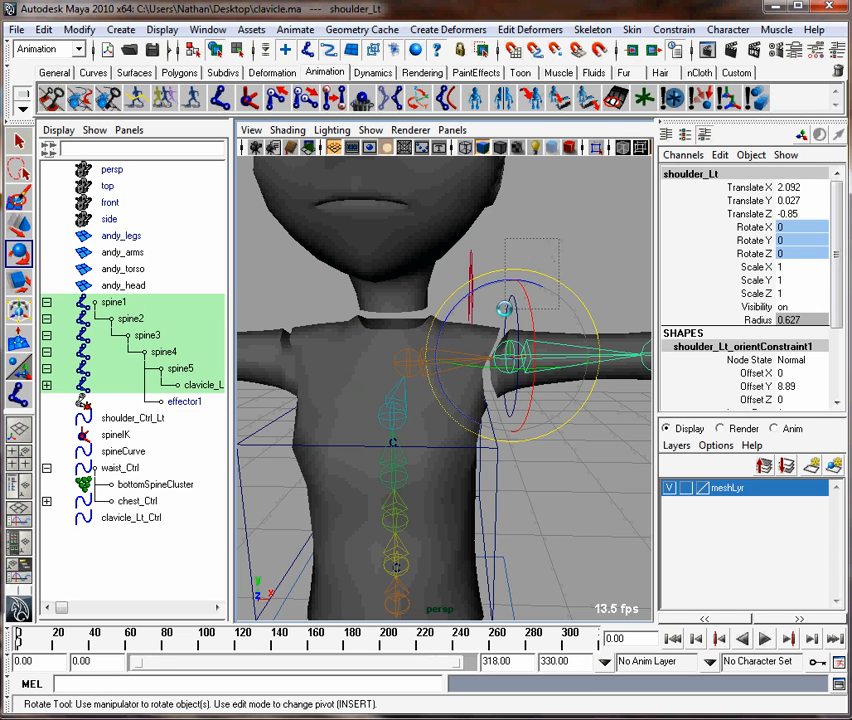
left_click_drag(504, 309, 503, 311, "shift")
key("space")
left_click(697, 306)
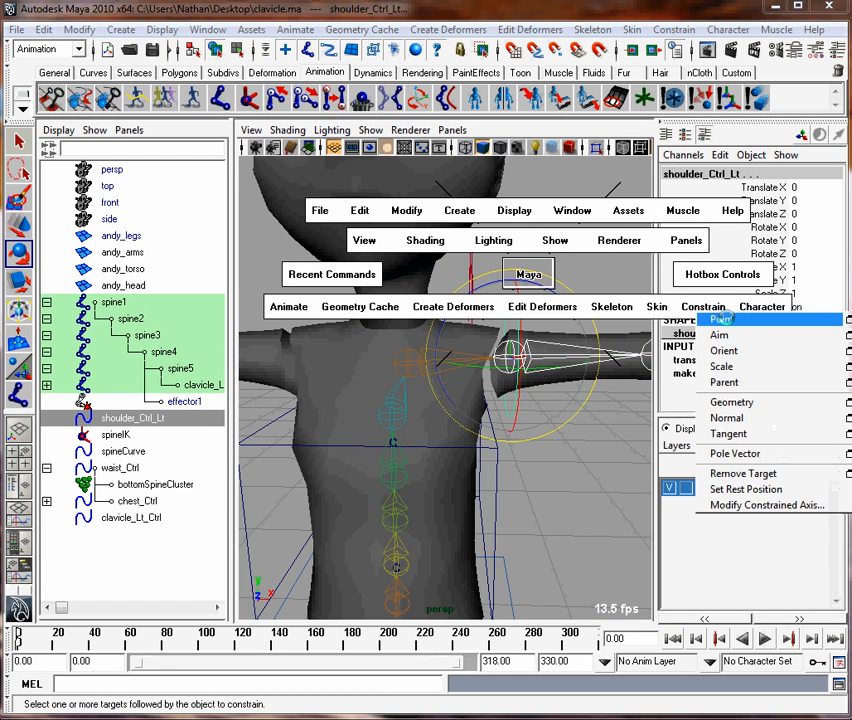
left_click(846, 320)
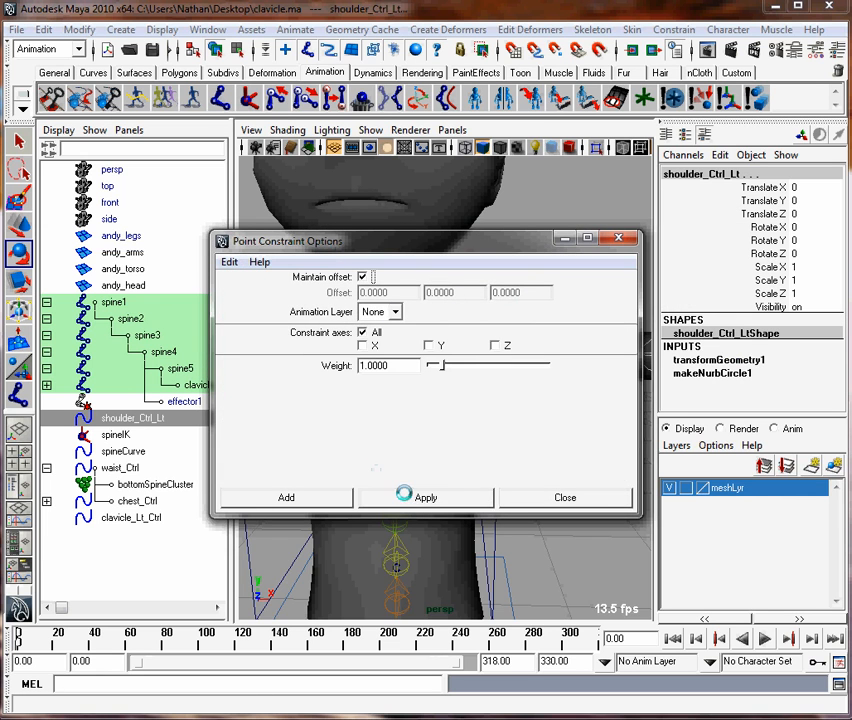
left_click(541, 501)
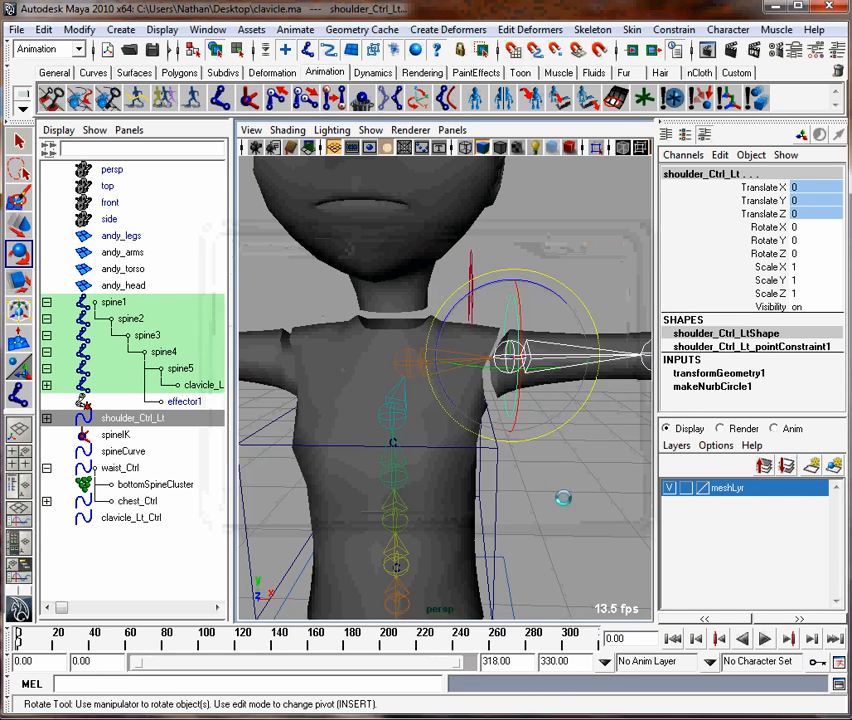
Test-rotate clavicle_Lt_Ctrl to check the shoulder control's point constraint, and undo the test rotations
left_click(484, 267)
left_click(471, 261)
left_click_drag(465, 305, 489, 335)
key("ctrl+z")
key("ctrl+z")
key("ctrl+z")
key("ctrl+z")
key("ctrl+z")
key("ctrl+z")
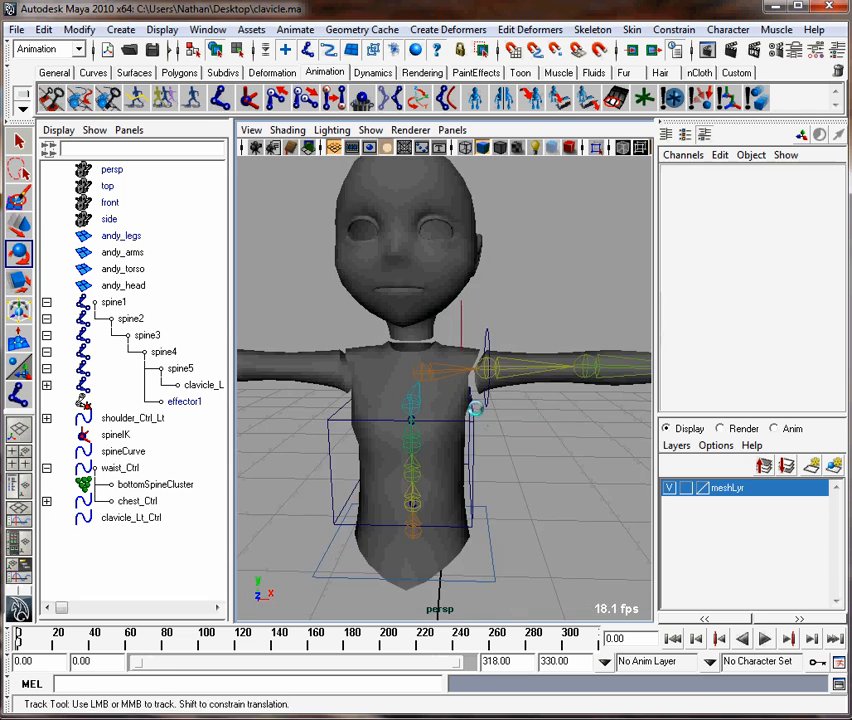
Test-rotate chest_Ctrl to check whether the clavicle control follows the torso
middle_click_drag(475, 408, 470, 381, "alt")
right_click_drag(470, 381, 505, 382, "alt")
left_click(265, 348)
left_click_drag(476, 346, 450, 345)
left_click(533, 345)
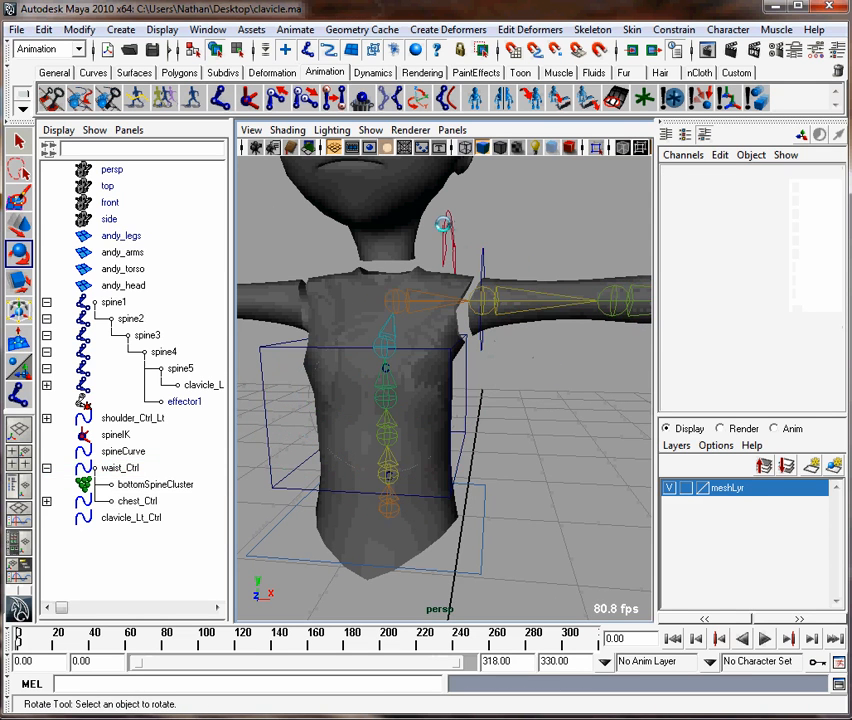
Parent clavicle_Lt_Ctrl to chest_Ctrl
left_click(443, 226)
left_click(271, 347, "shift")
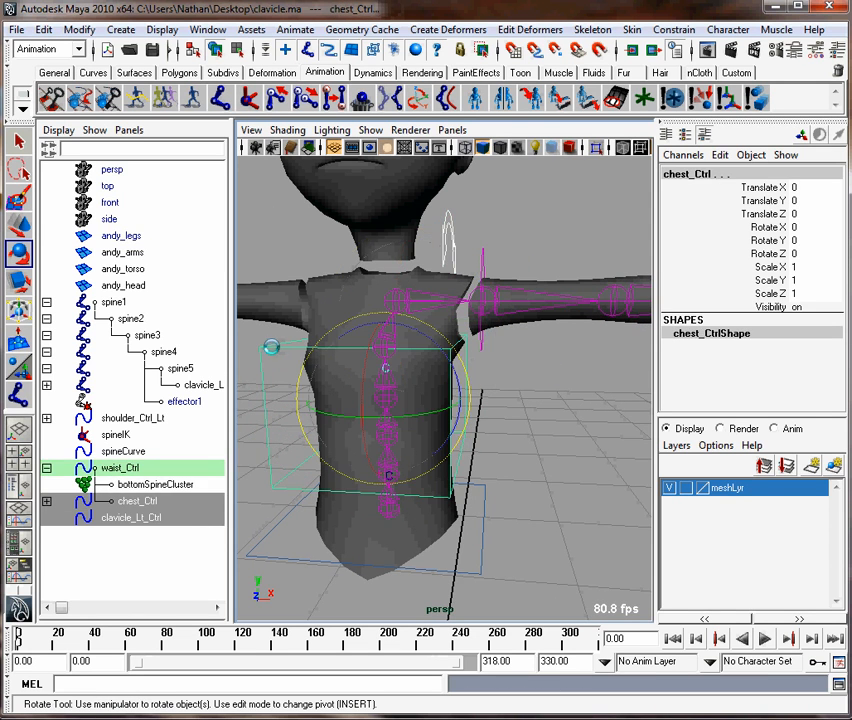
key("p")
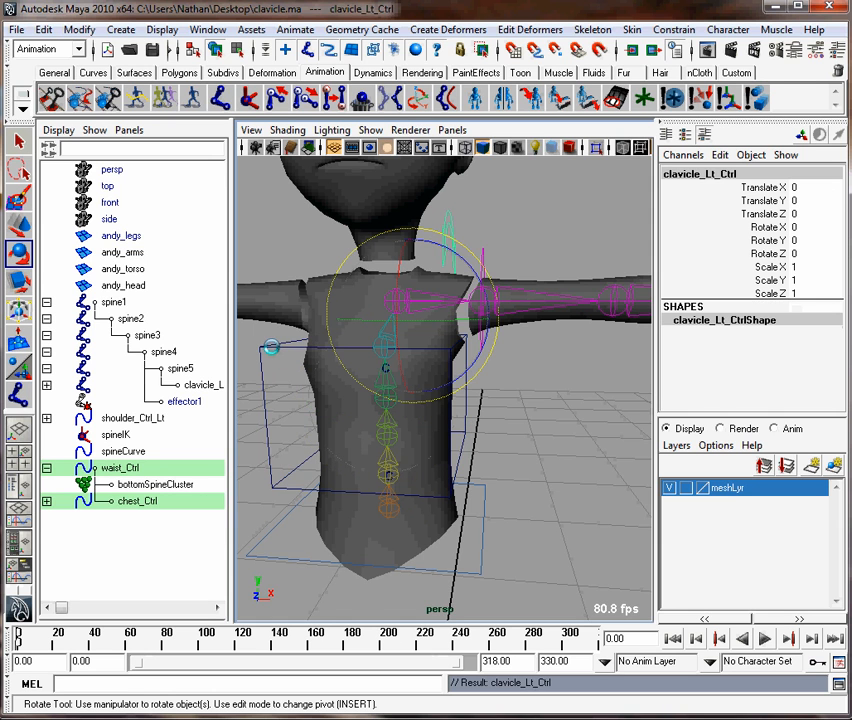
left_click(506, 387)
Test-rotate chest_Ctrl by about 16.7 degrees in Y to check the parented clavicle control, and undo it
left_click(420, 361)
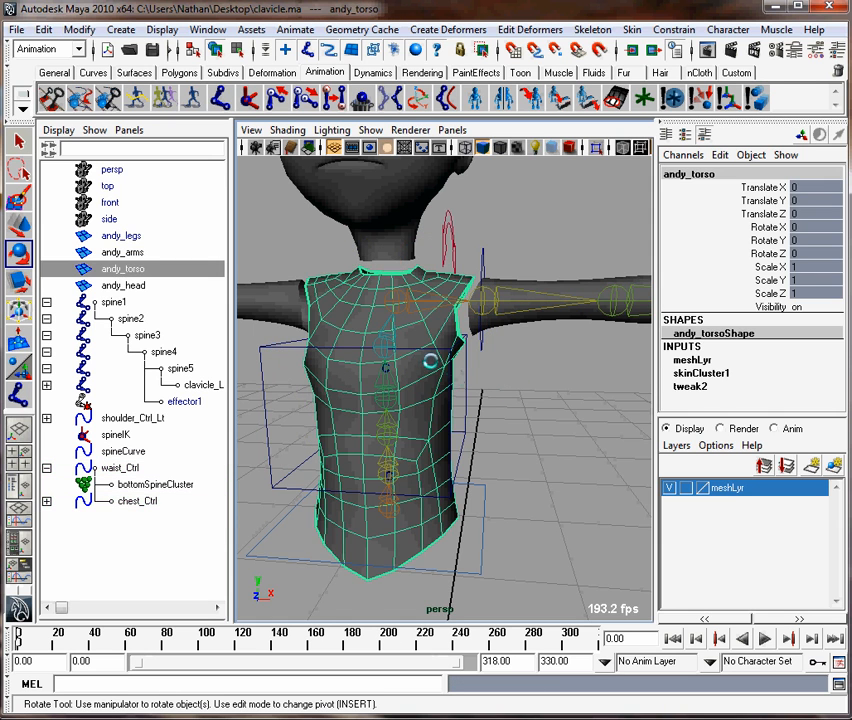
left_click(528, 402)
left_click(455, 373)
left_click_drag(416, 412, 460, 408)
key("ctrl+z")
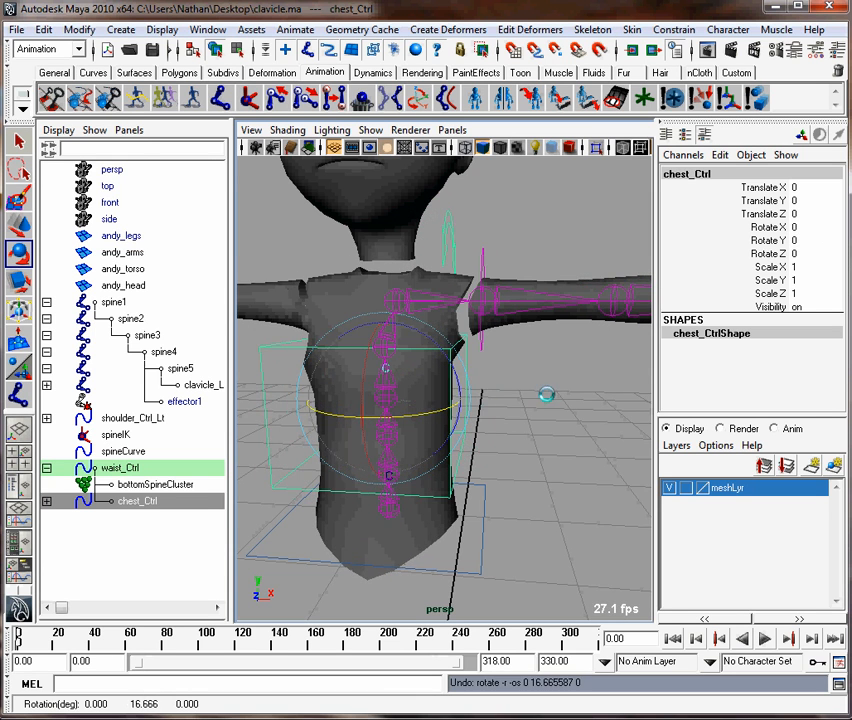
Rotate clavicle_Lt_Ctrl upward by about 23 degrees in Z to check the shoulder deformation
left_click(546, 394)
middle_click_drag(453, 240, 454, 300, "alt")
left_click_drag(454, 300, 462, 300, "alt")
right_click_drag(450, 300, 488, 295, "alt")
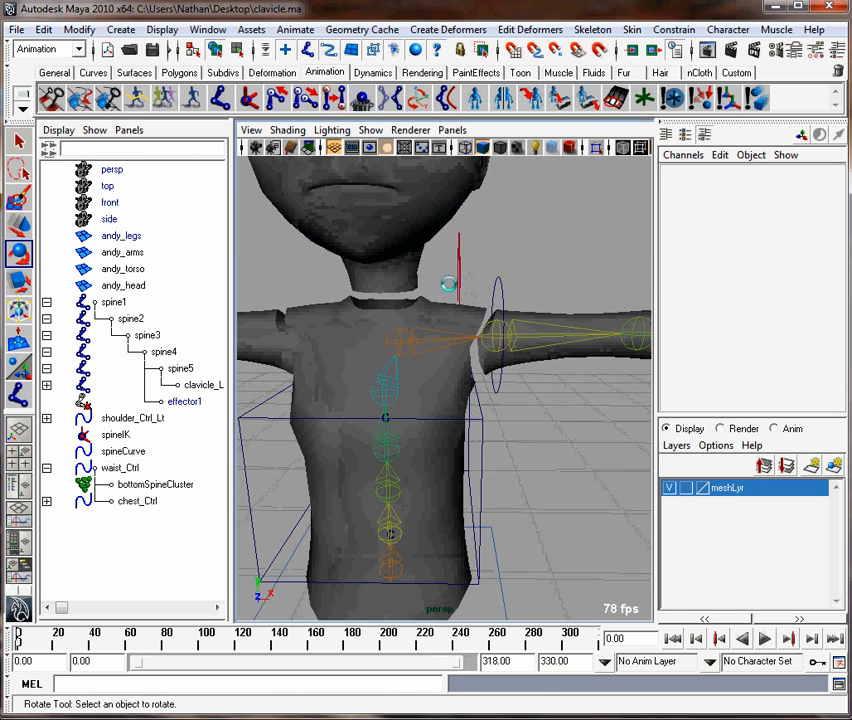
left_click_drag(459, 268, 401, 353, "alt")
left_click(469, 257)
left_click_drag(466, 256, 424, 306, "alt")
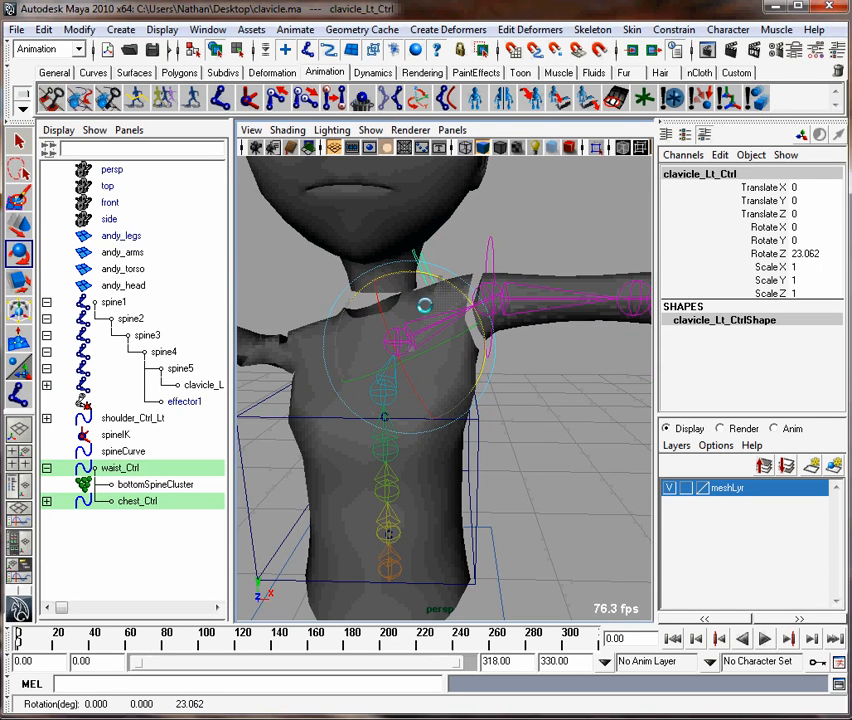